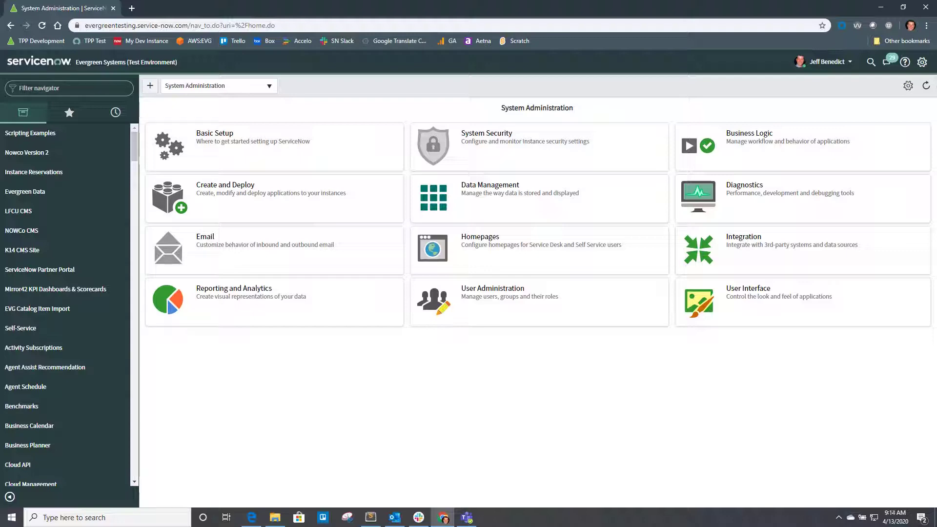
Filter the application navigator for "now mobi" to look at the Now Mobile App modules.
type("no")
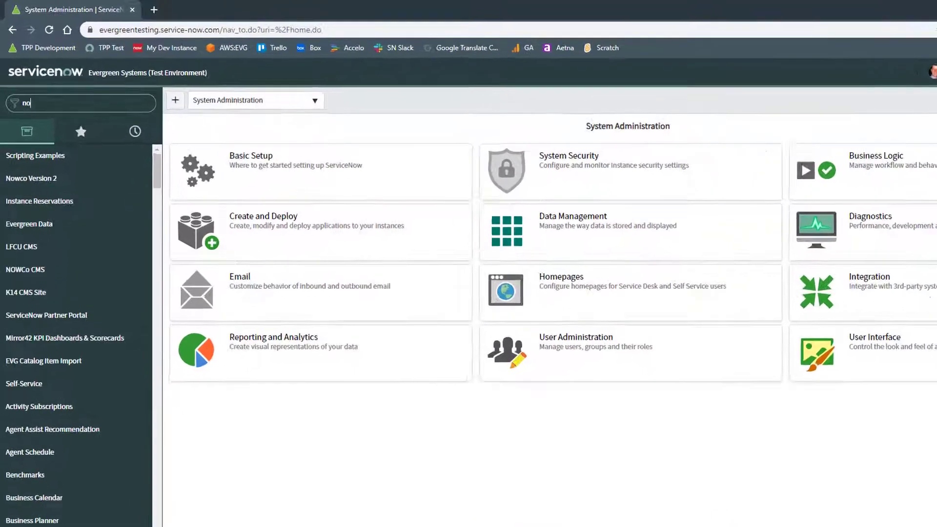
type("w mobi")
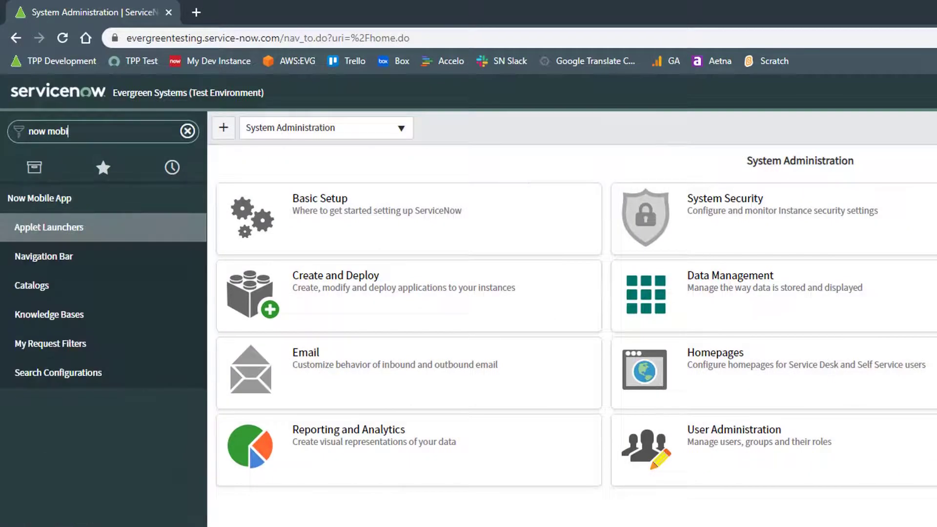
Replace the navigator filter with "emergency" to list the emergency applications and their modules.
key("ctrl+a")
type("sd")
key("BackSpace")
key("BackSpace")
type("erm")
key("BackSpace")
key("BackSpace")
type("mergency")
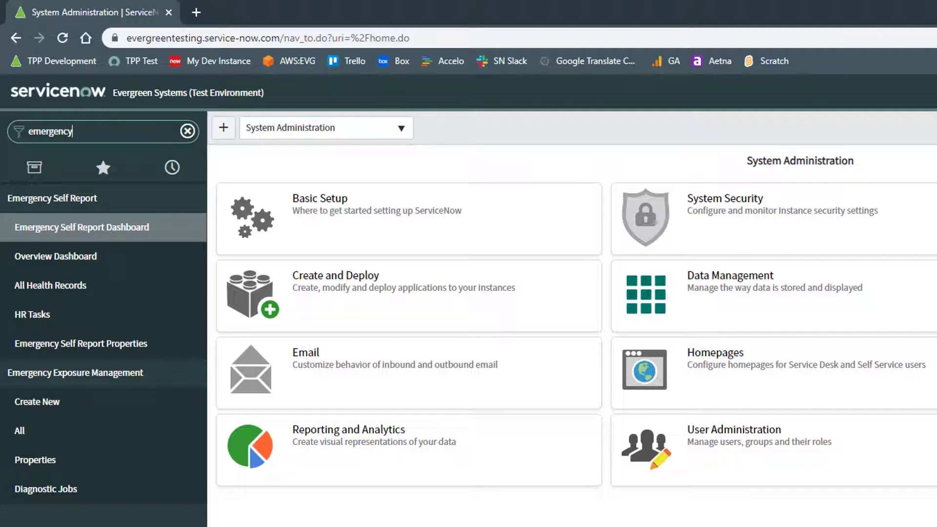
Filter the application navigator for "application".
key("ctrl+a")
type("application")
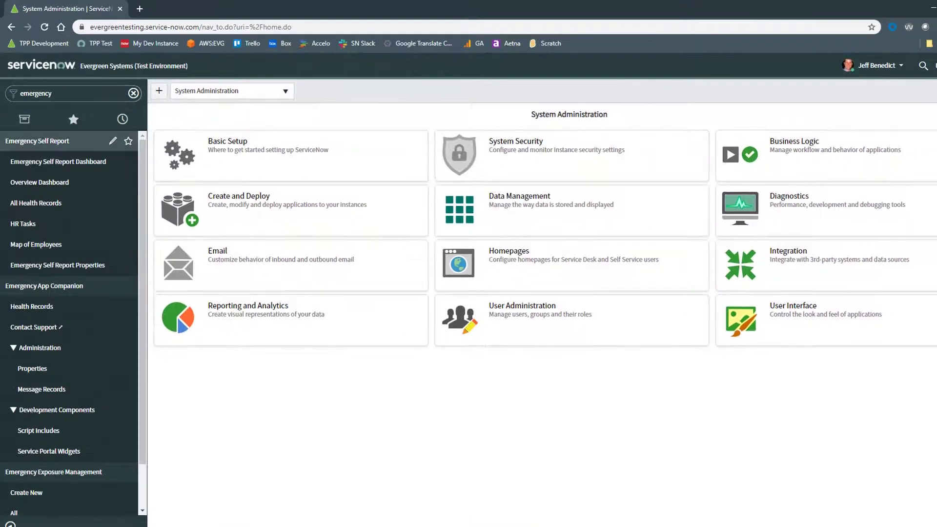
Collapse the neighbouring emergency applications and review the Properties and Message Records of Emergency App Companion.
left_click(37, 140)
left_click(54, 347)
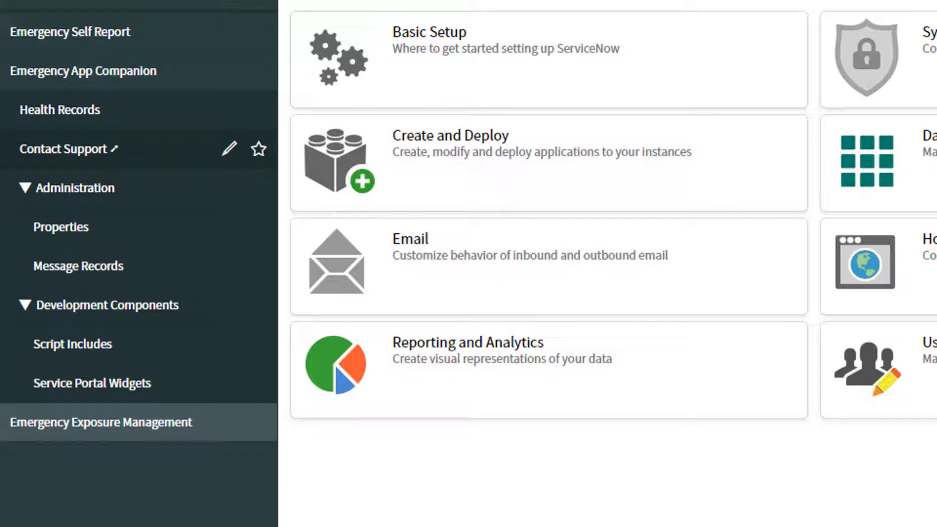
left_click(61, 227)
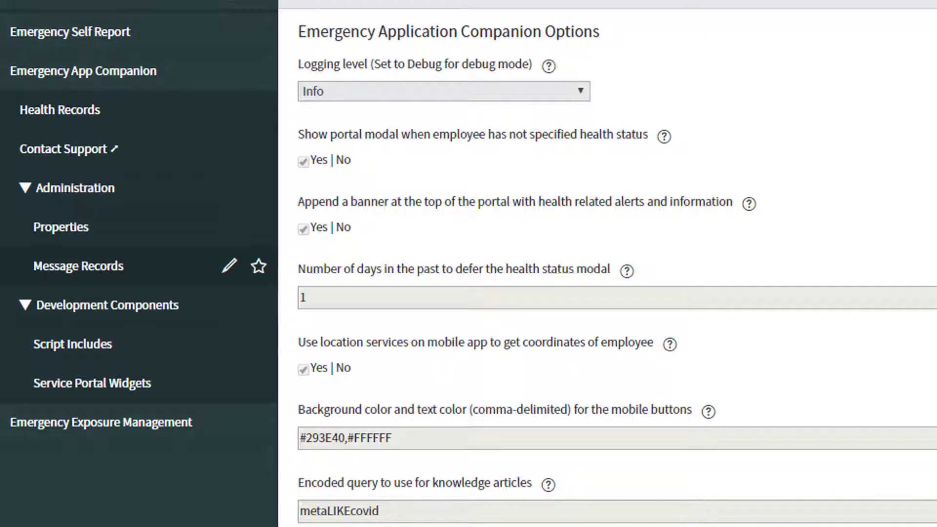
left_click(79, 266)
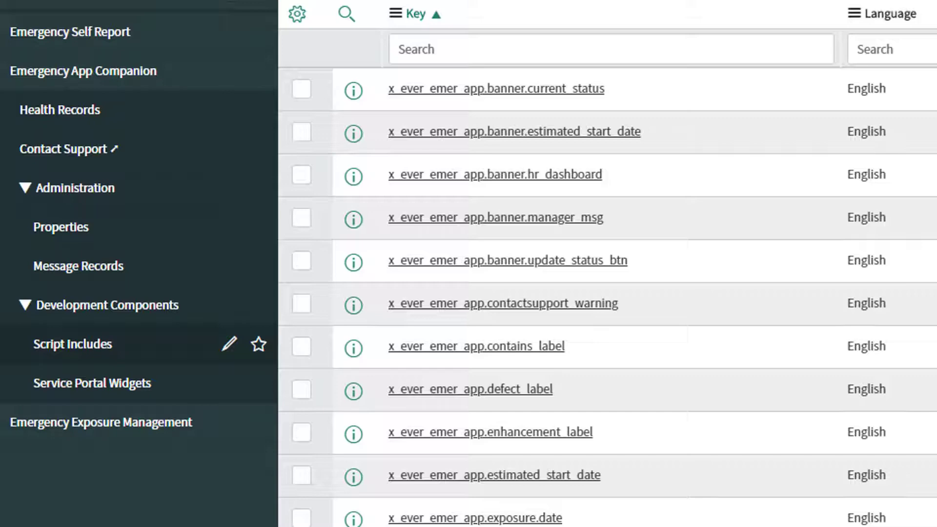
Open the Emergency App Companion's script includes, examine the utility scripts, and return to the list.
left_click(73, 344)
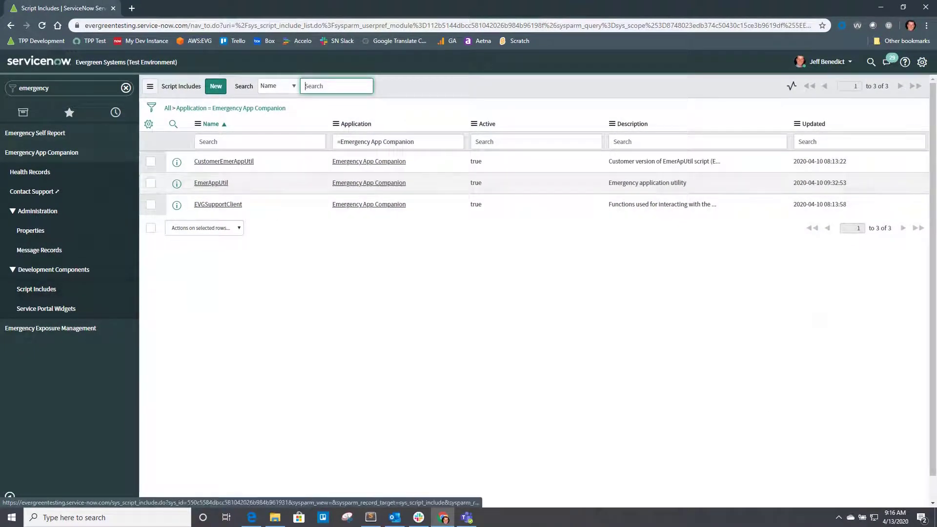
left_click(224, 161)
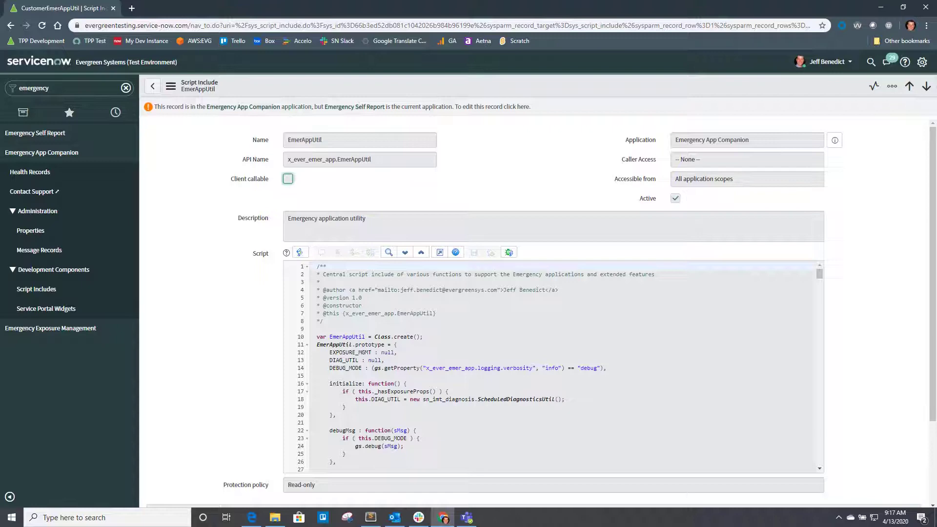
left_click(153, 86)
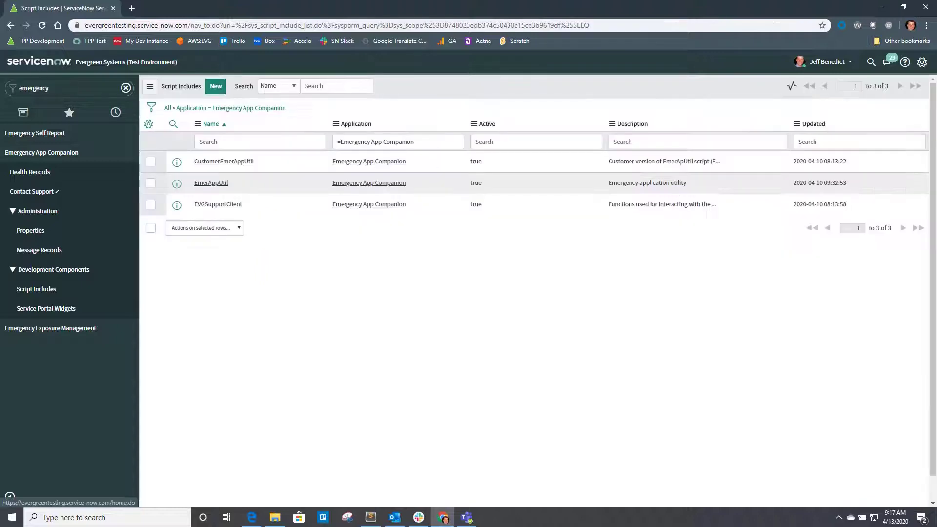
Load the test instance's Service Portal in a new browser tab using the /sp address suffix.
left_click(131, 8)
type("evergreentest")
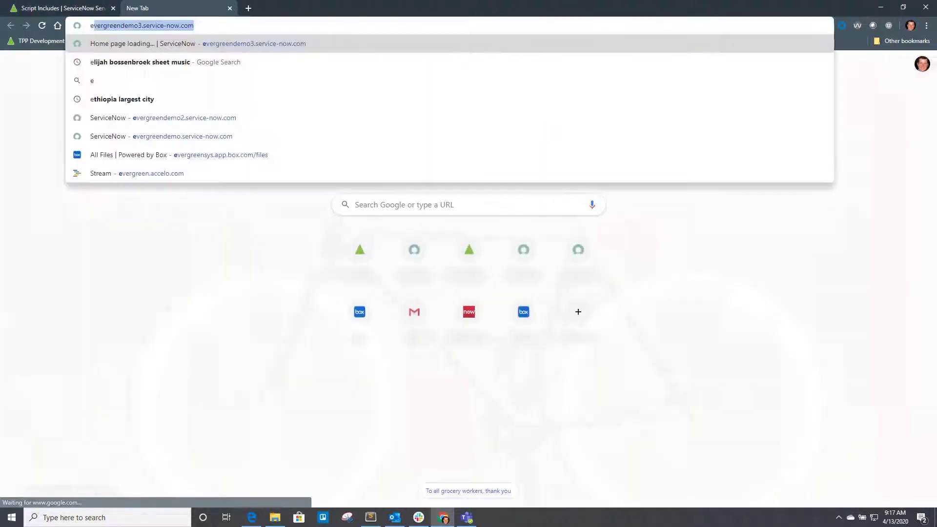
key("Right")
type("/sp")
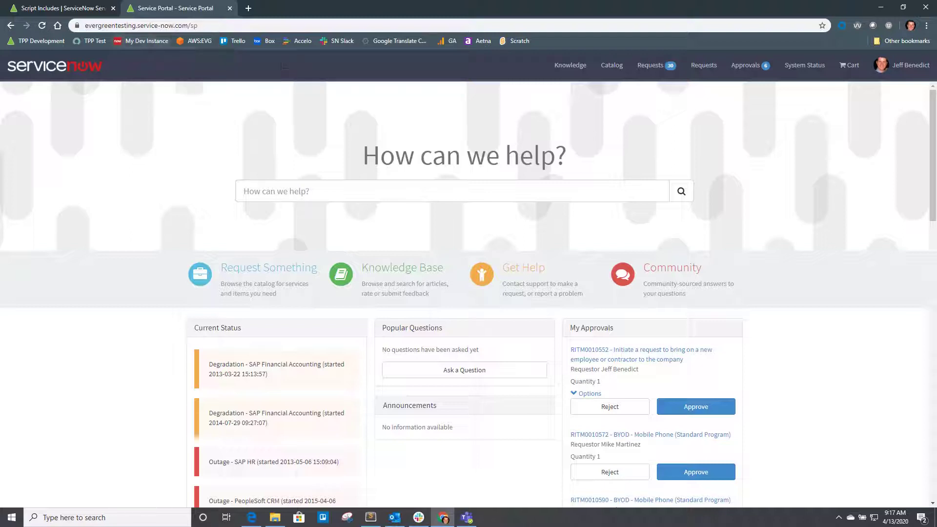
Open the portal's home page in the Service Portal Page Designer.
right_click(399, 223, "ctrl")
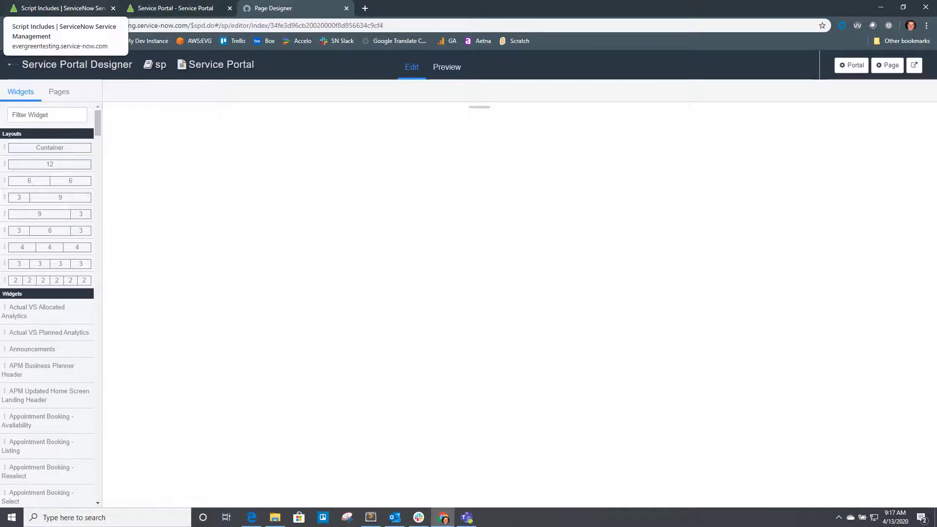
left_click(516, 220)
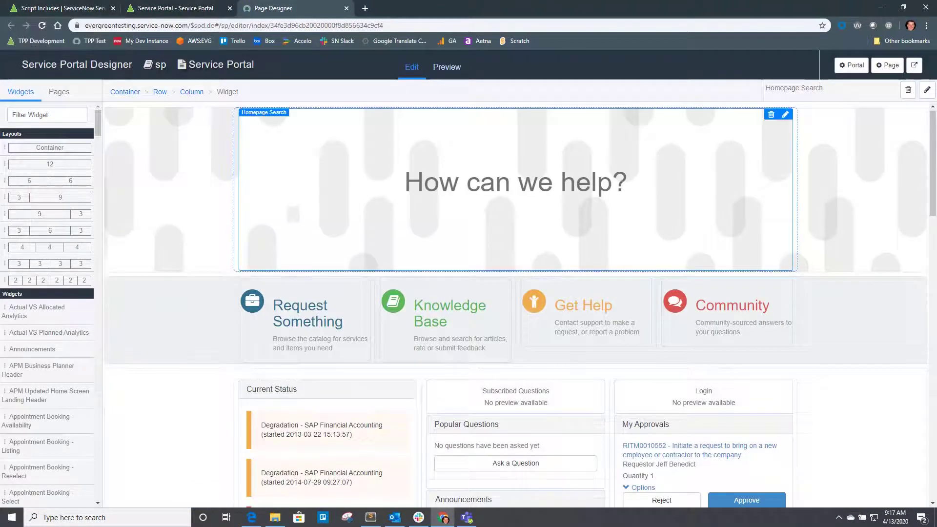
Switch the current application scope to Global in the instance's developer settings.
left_click(59, 8)
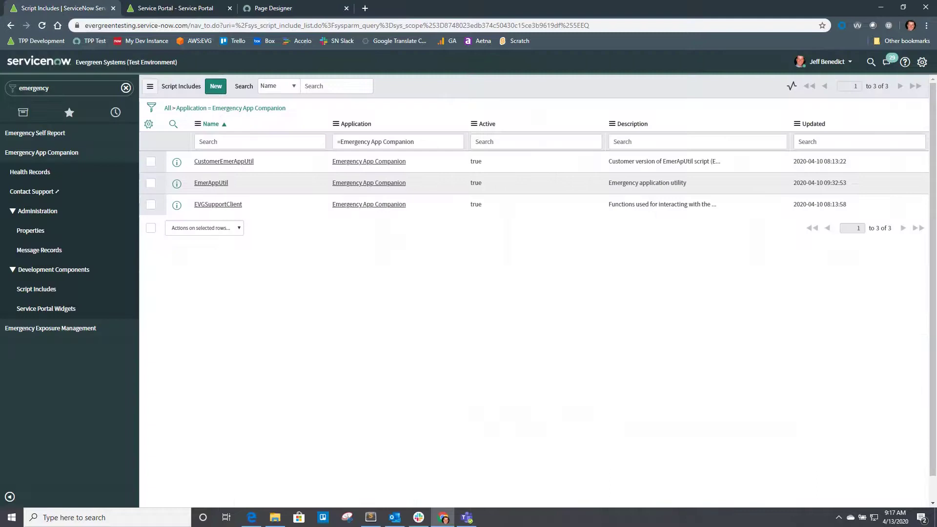
left_click(923, 62)
left_click(290, 265)
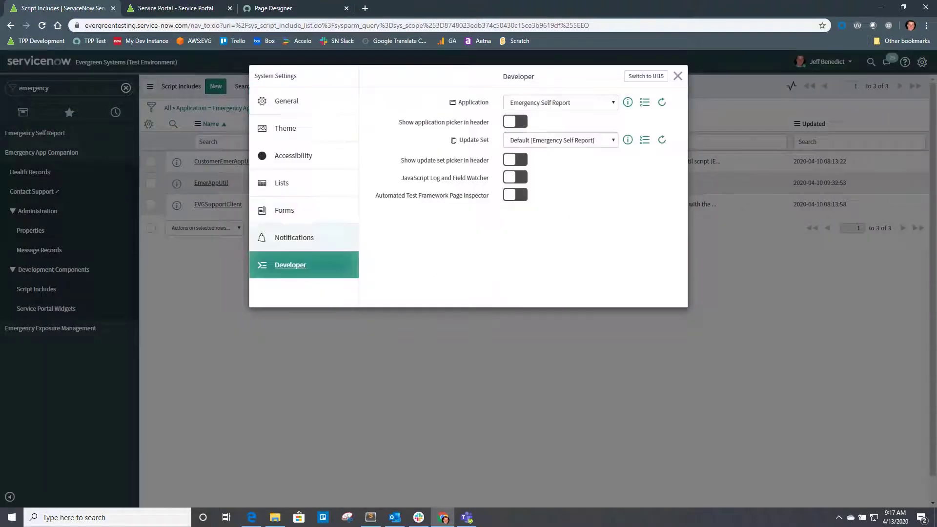
left_click(560, 102)
key("g")
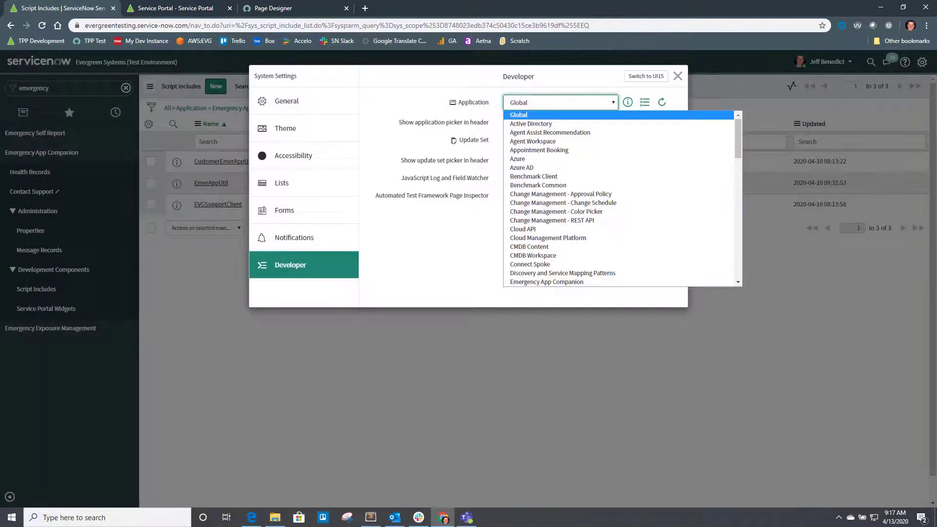
key("Return")
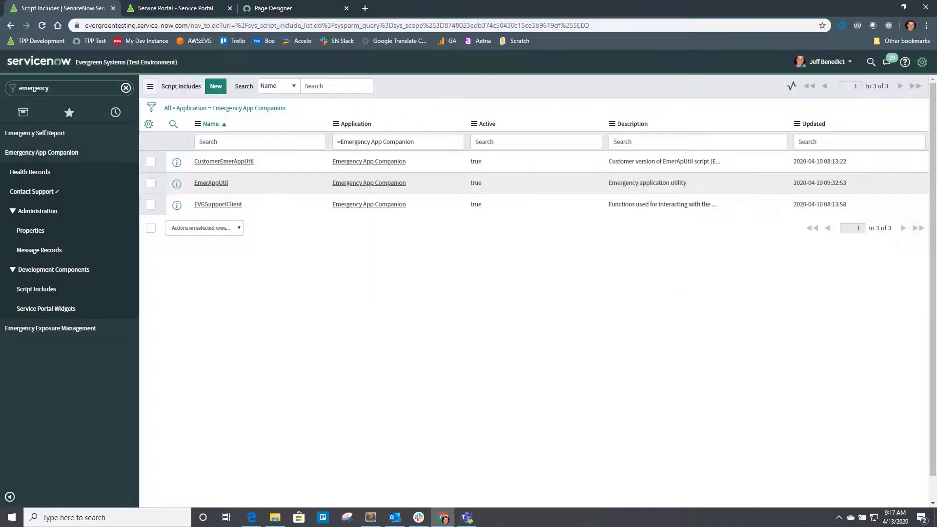
Filter the Page Designer widgets by "eac p" and place the EAC Portal Helper widget on the Service Portal page.
left_click(295, 8)
left_click(47, 114)
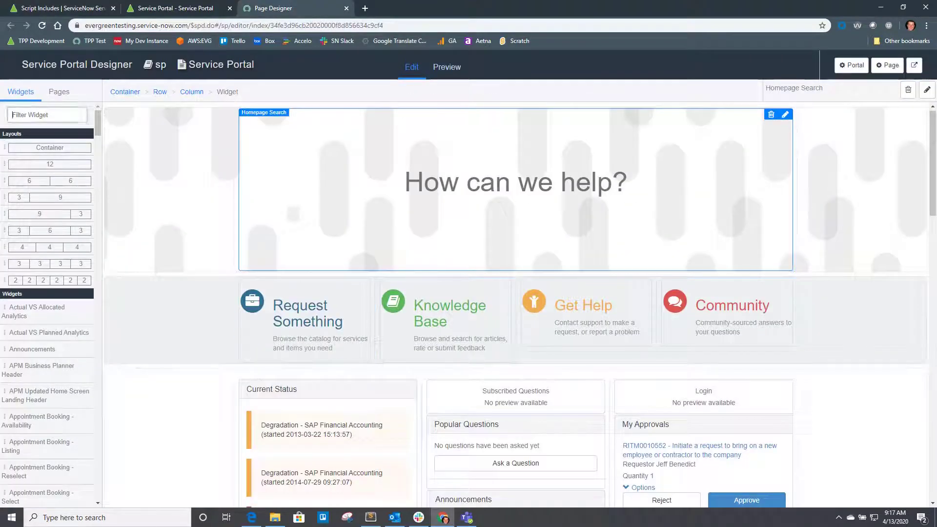
type("eac p")
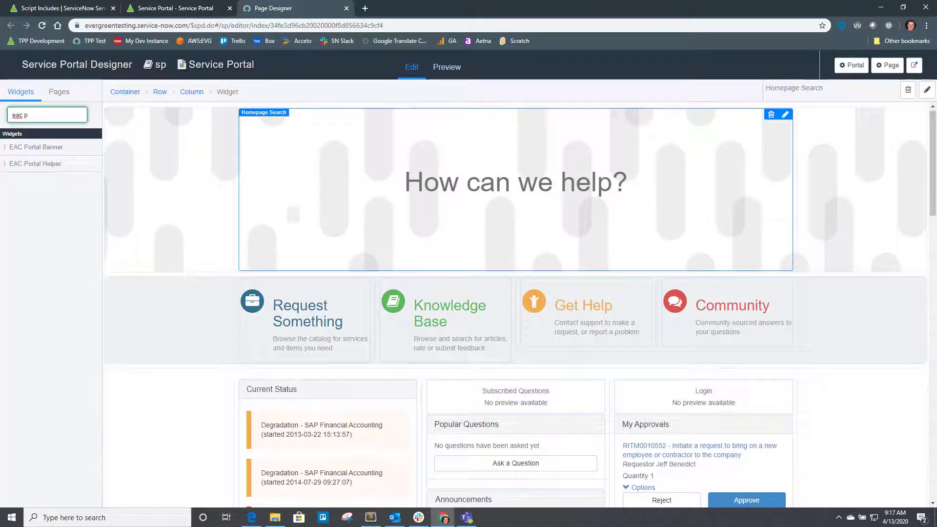
scroll(515, 303, "down", 3)
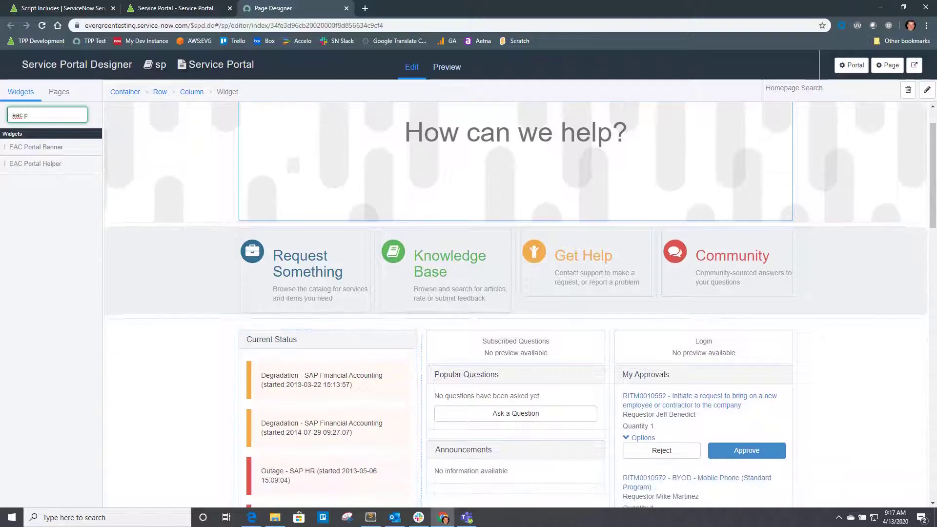
left_click_drag(29, 164, 480, 407)
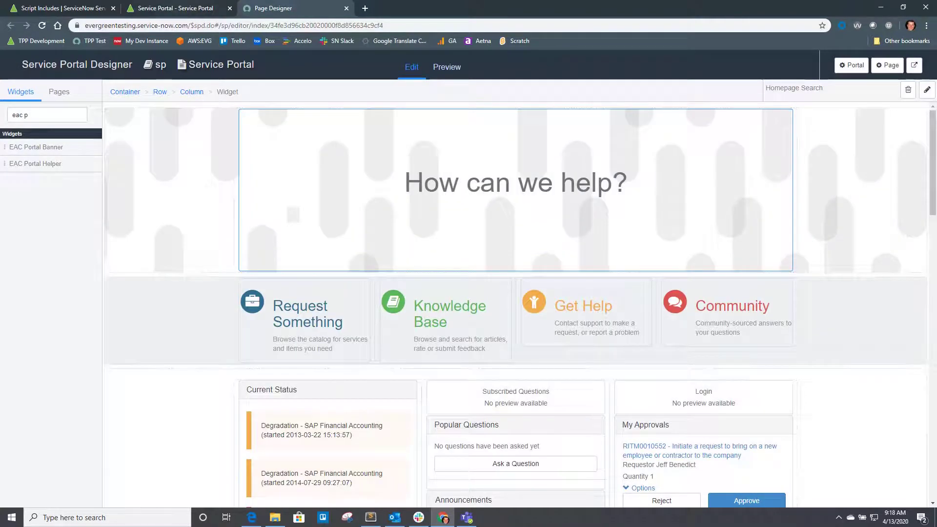
Reload the Service Portal page to check the health status popup and dismiss it without submitting a status.
key("ctrl+shift+Tab")
key("F5")
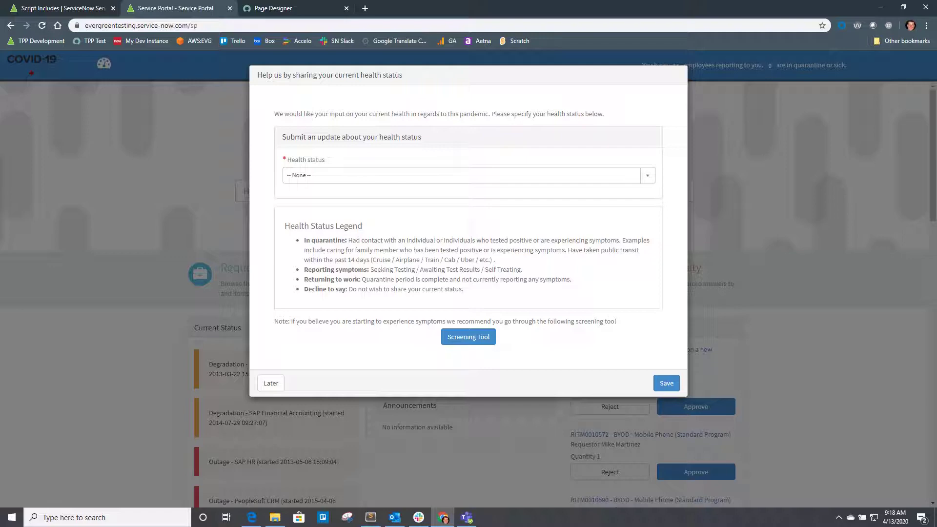
left_click(461, 175)
key("Escape")
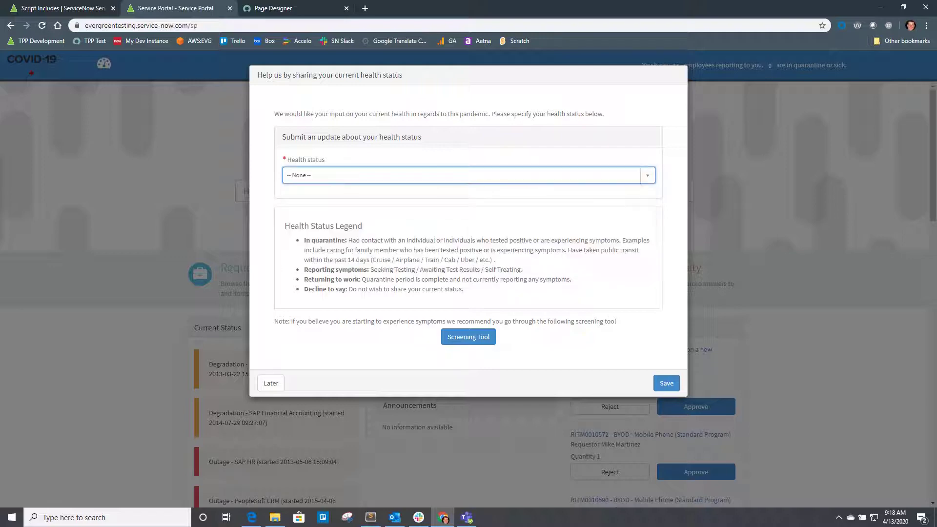
key("Escape")
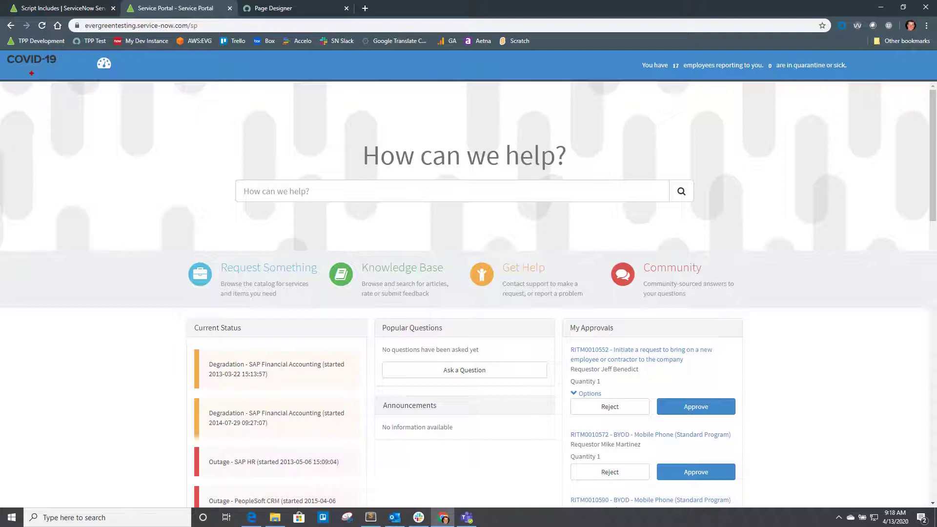
Switch to the EAC Installation and Configuration Guide in Edge and copy section 3.2's example CSS for a red portal banner.
left_click(59, 7)
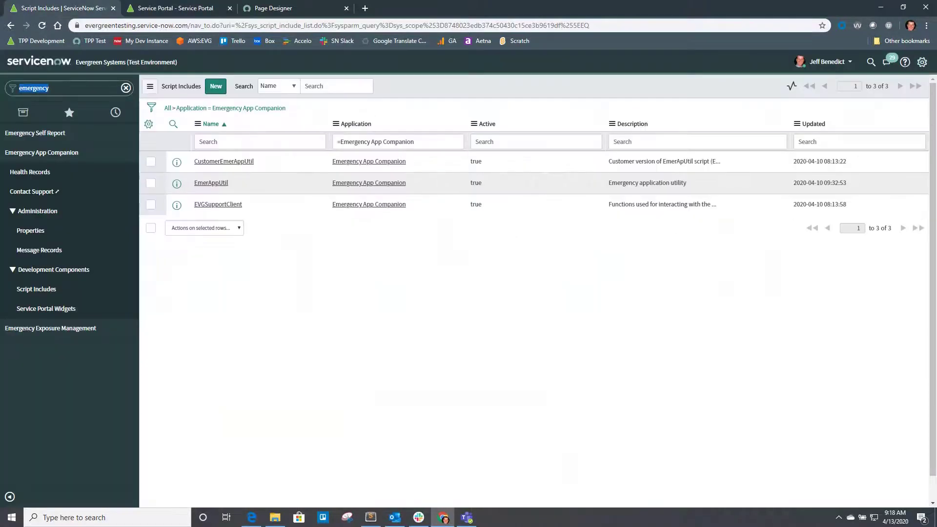
left_click(251, 518)
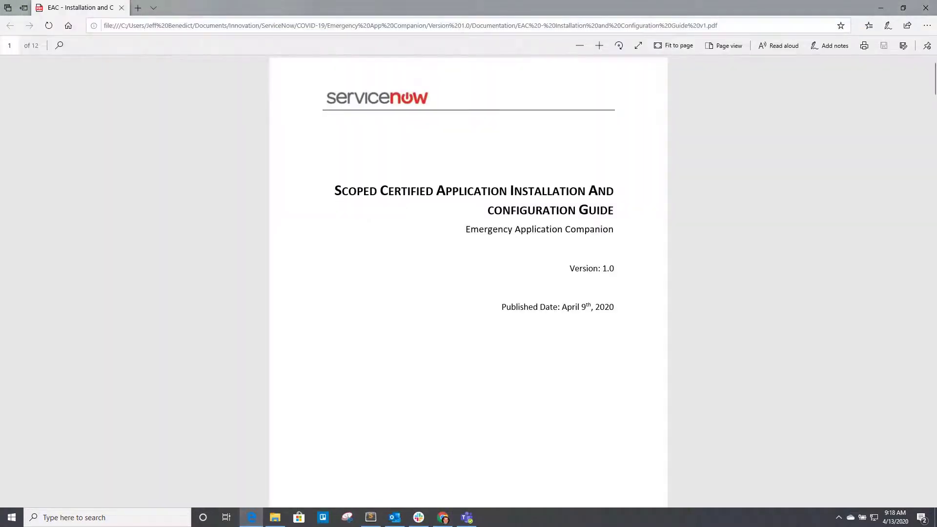
scroll(469, 282, "down", 20)
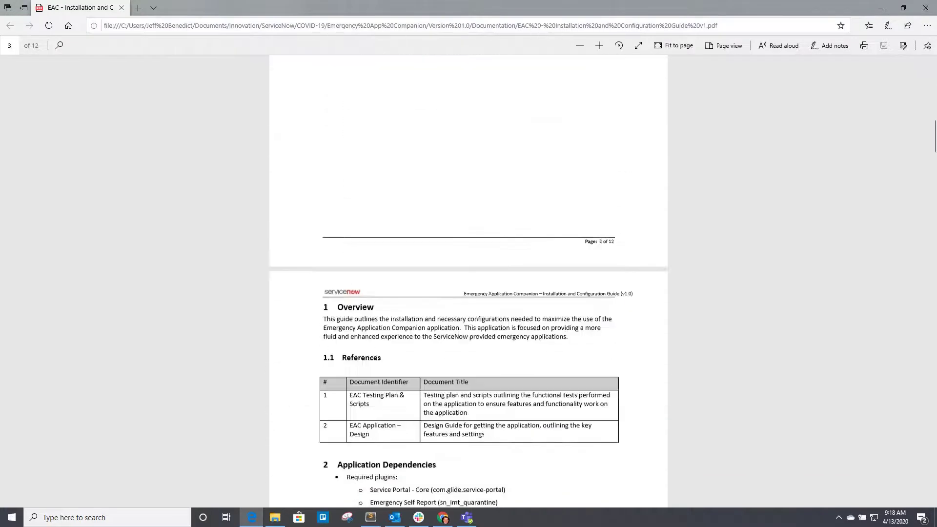
scroll(469, 281, "down", 15)
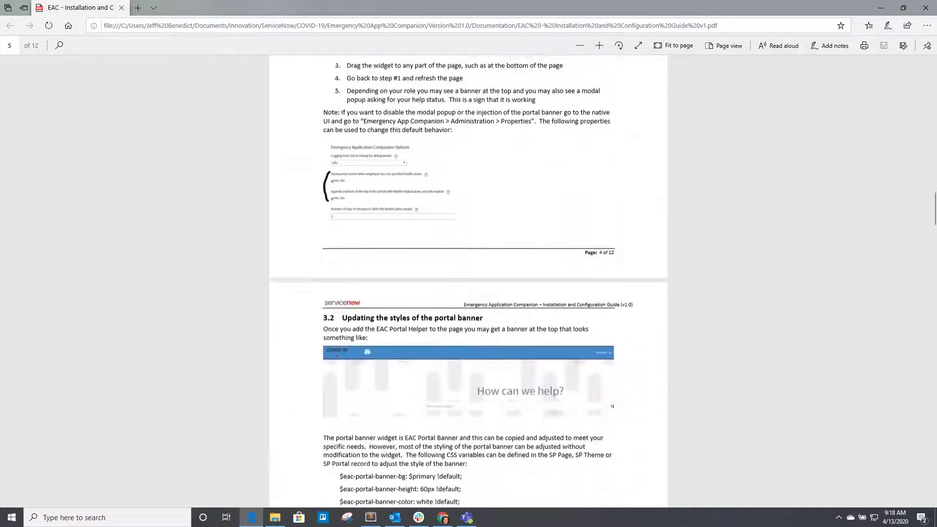
scroll(468, 281, "down", 1)
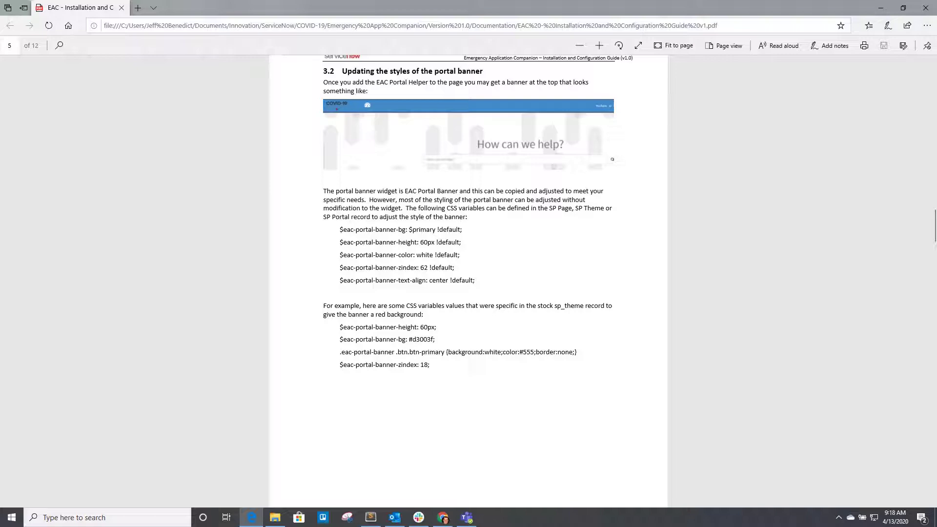
left_click_drag(340, 327, 430, 365)
key("ctrl+c")
Switch back to Chrome, open the Stock theme through sp_theme.list, and append the copied eac-portal-banner CSS lines to its CSS variables.
key("alt+Tab")
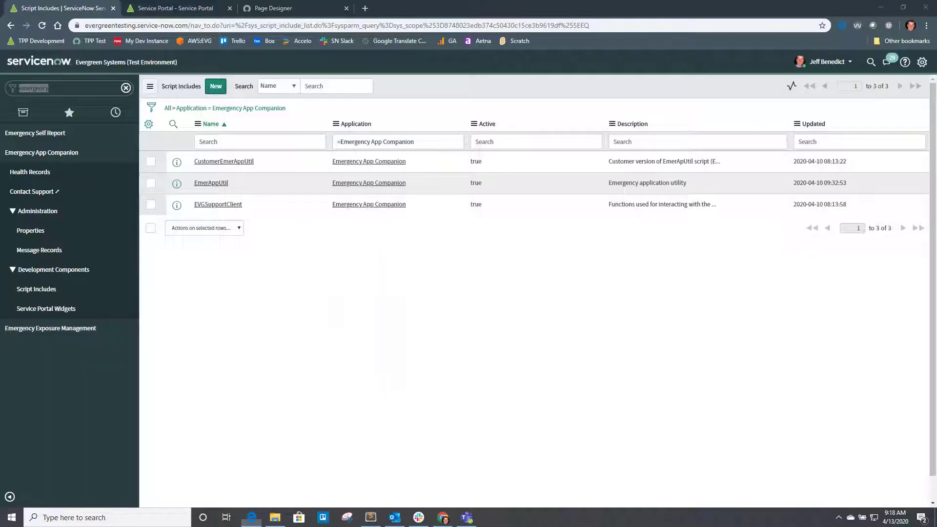
type("sp")
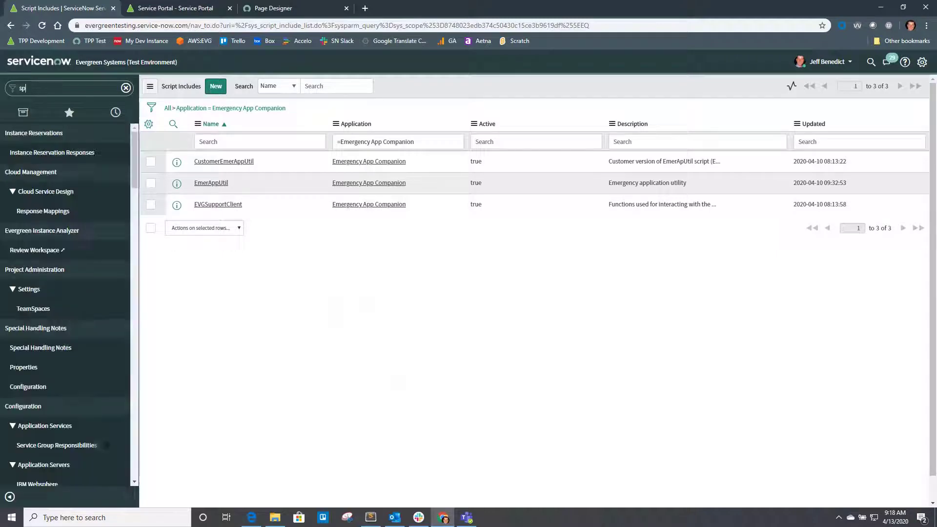
type("_theme.list")
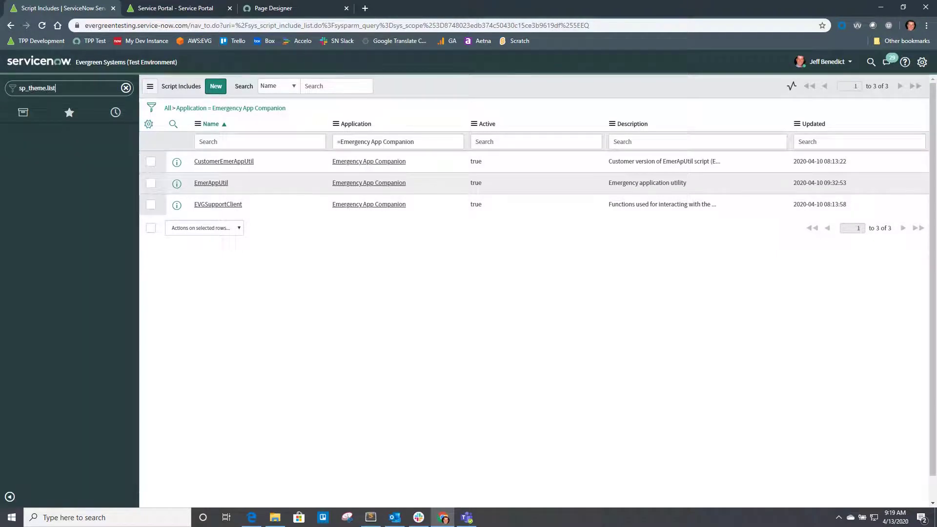
key("Return")
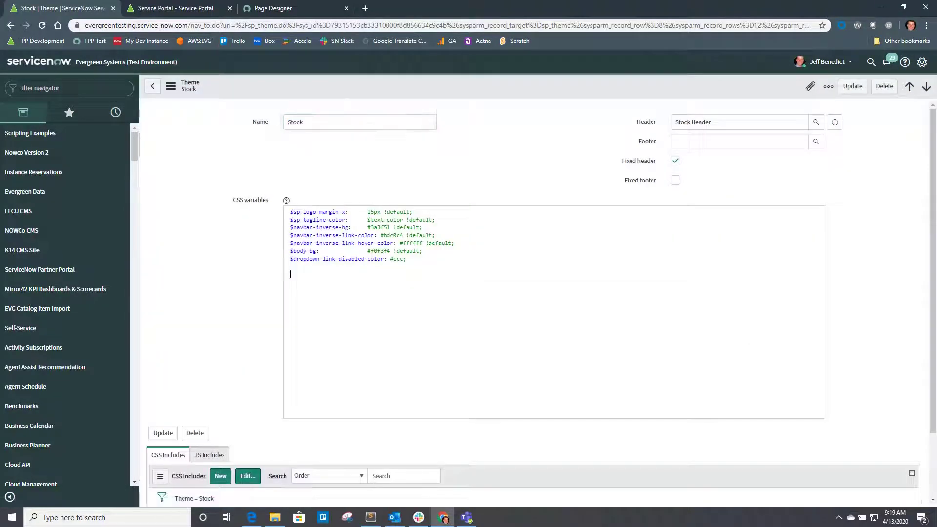
key("ctrl+v")
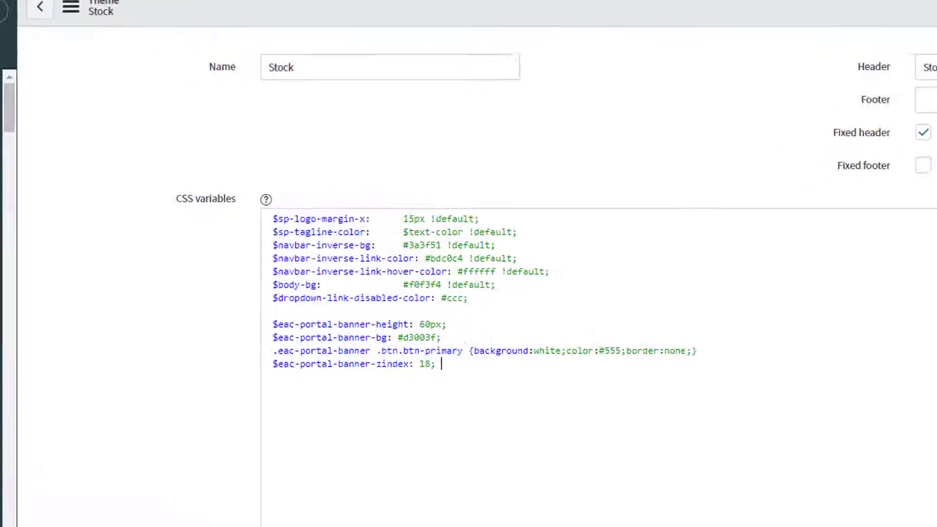
Save the Stock theme, reload the Service Portal page to check the banner, and dismiss the health status popup.
right_click(455, 85)
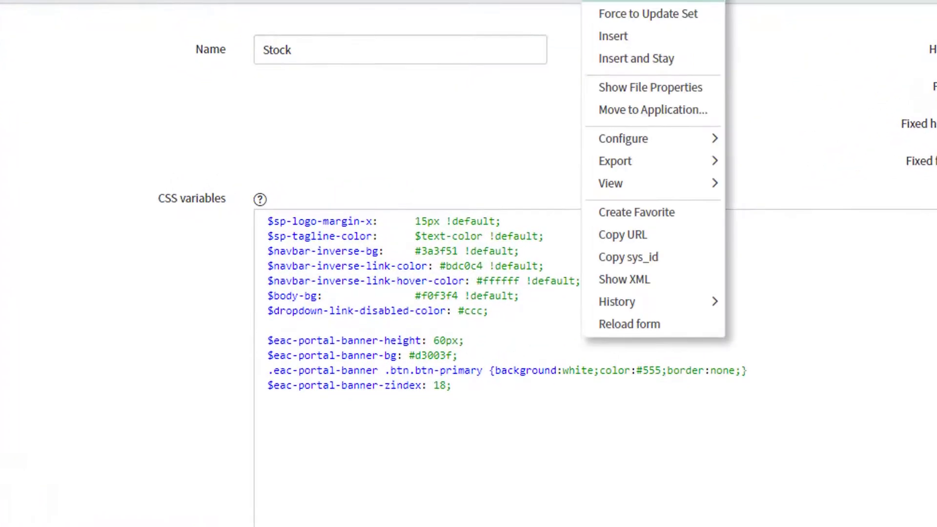
key("F5")
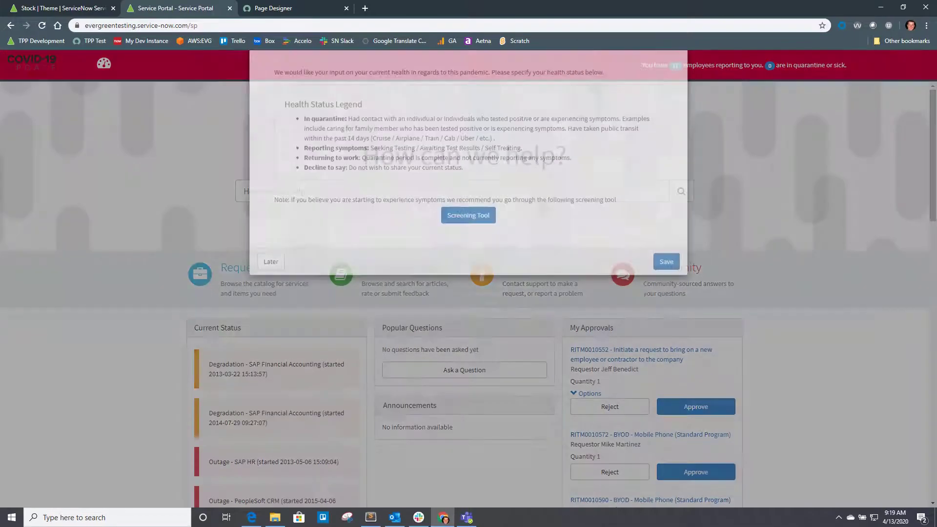
key("Escape")
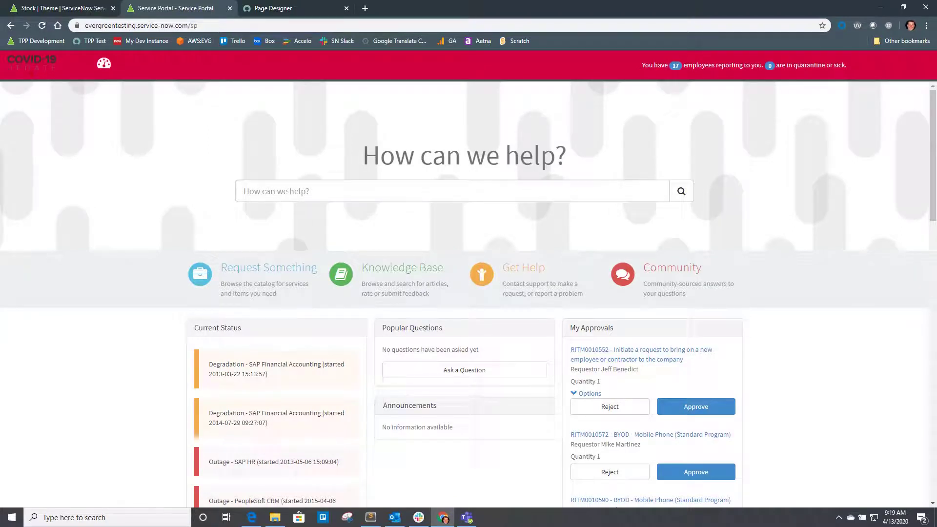
Open the Service Portal page's configuration in a new tab and bring up the index page's Page Specific CSS.
right_click(291, 145, "ctrl")
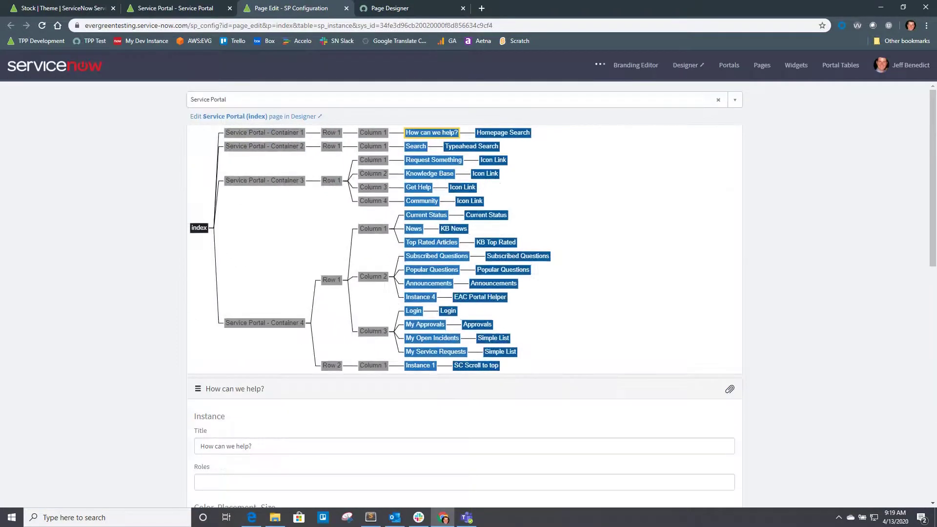
left_click(199, 228)
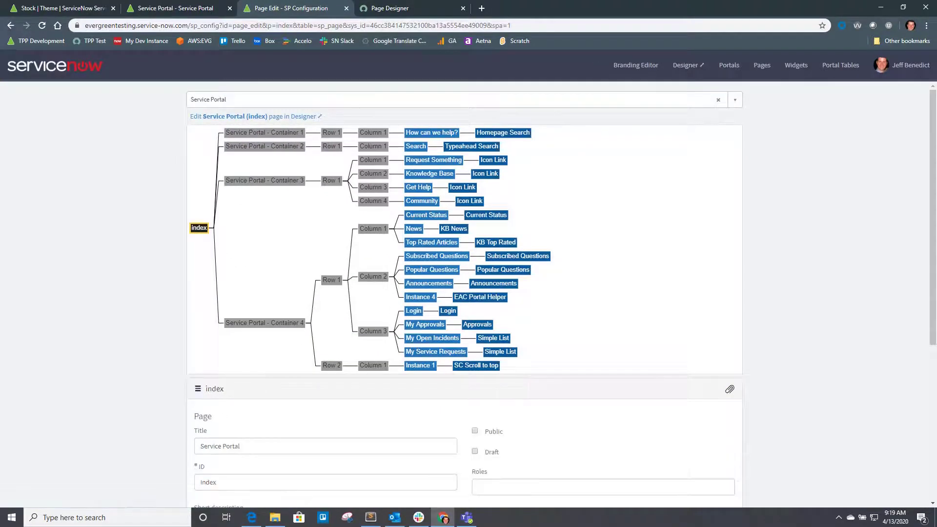
scroll(465, 293, "down", 5)
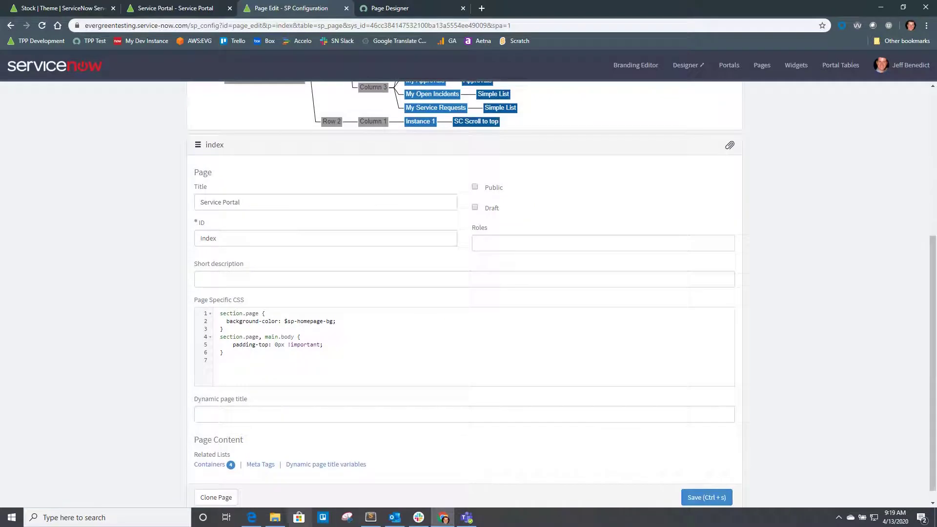
Switch to the EAC guide in Edge and copy the header.show-eac-portal-banner page-specific CSS line.
left_click(252, 517)
scroll(468, 293, "down", 4)
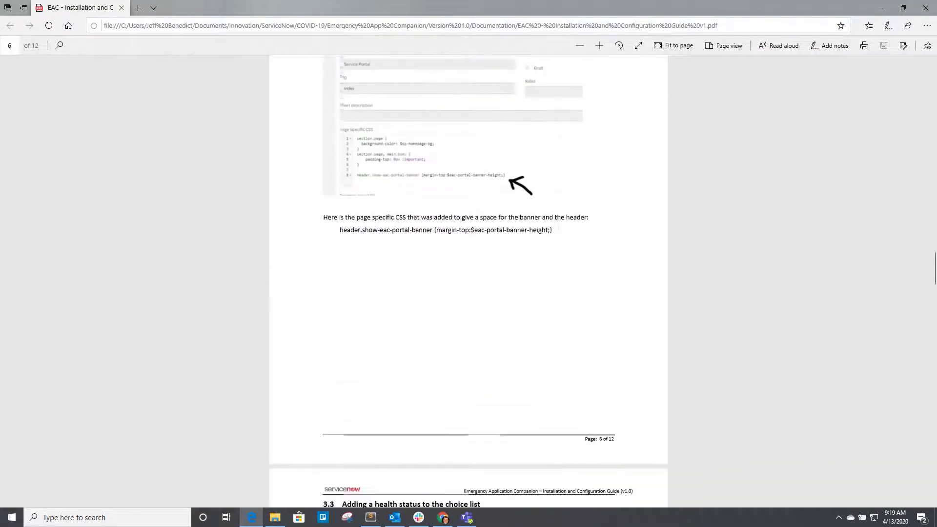
left_click_drag(339, 227, 552, 227)
key("ctrl+c")
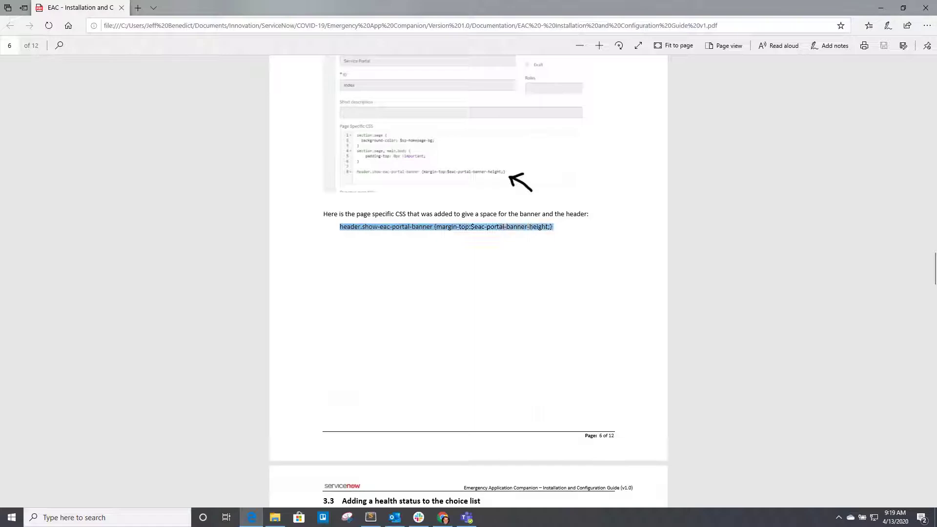
Switch back to Chrome, append the copied header.show-eac-portal-banner rule to the index page's Page Specific CSS, and save the page.
key("alt+Tab")
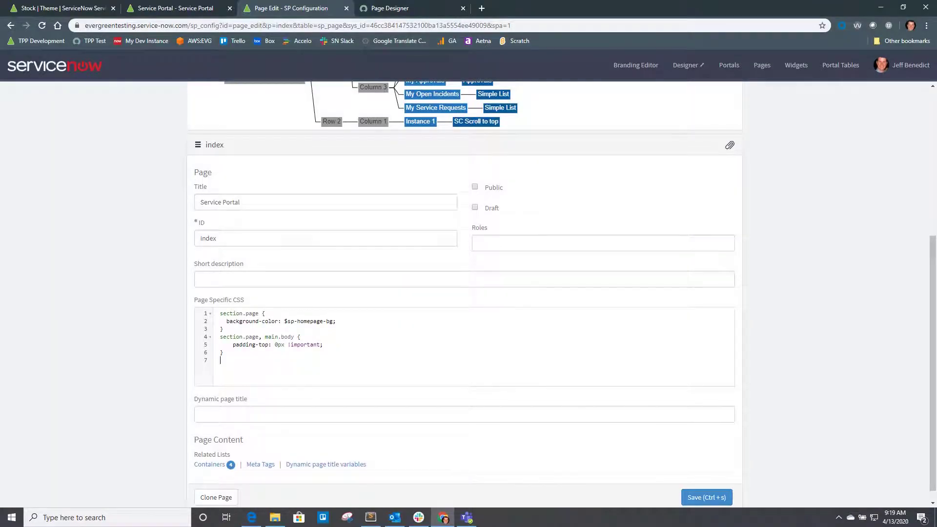
key("ctrl+v")
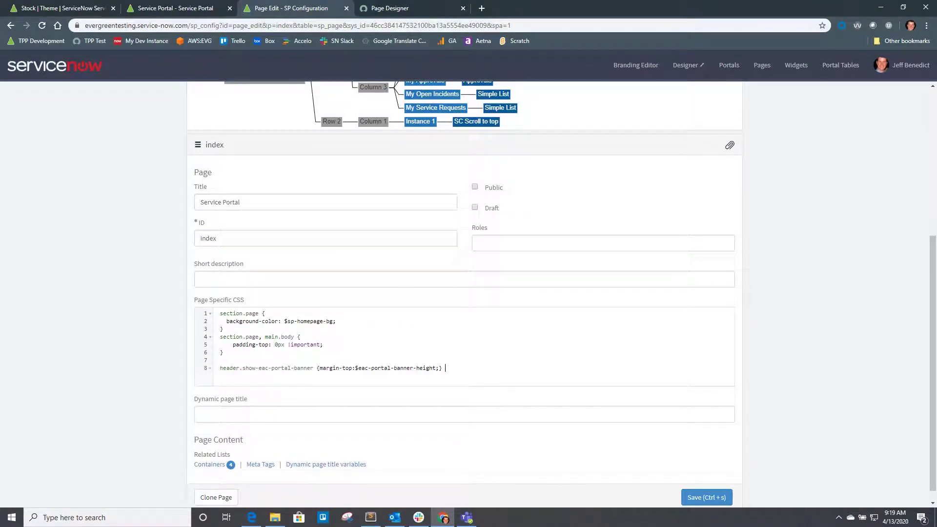
key("ctrl+s")
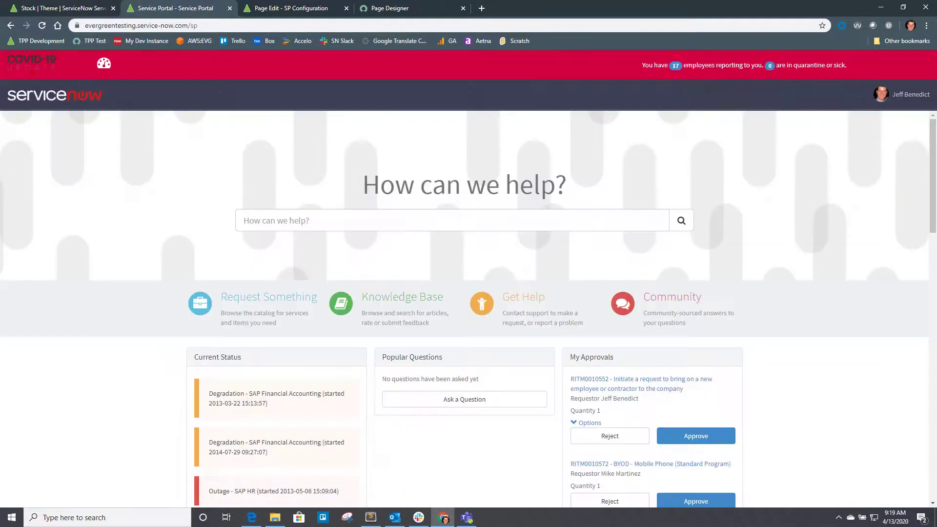
Check the banner spacing by visiting Request Something from the portal and returning Home, dismissing the health status popup both times.
key("Escape")
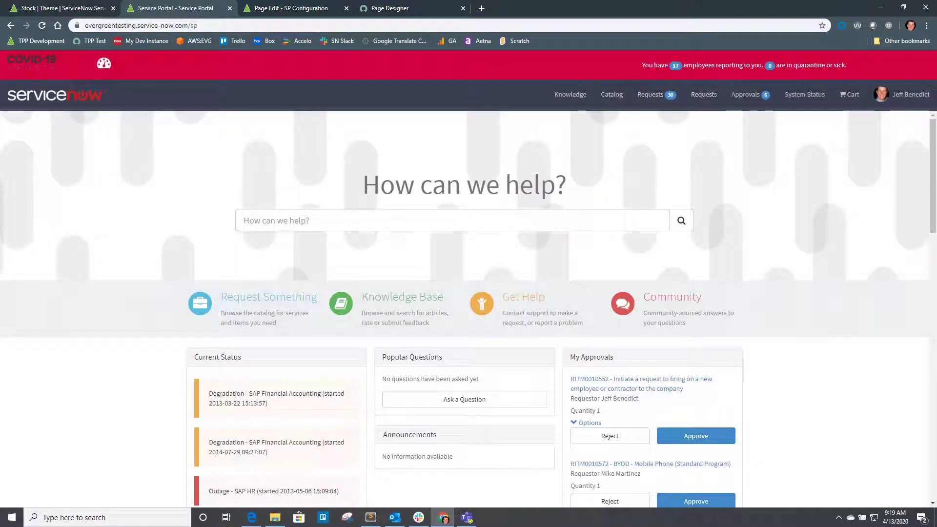
left_click(268, 303)
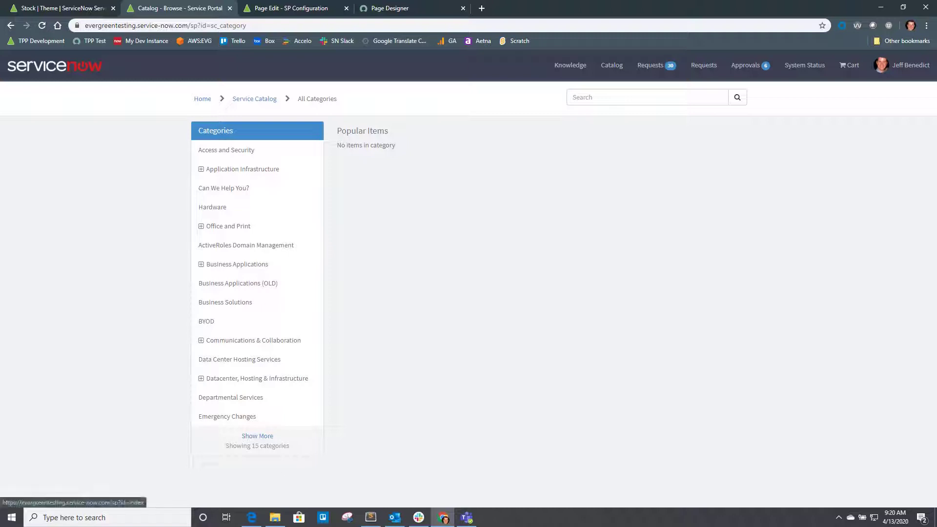
left_click(202, 99)
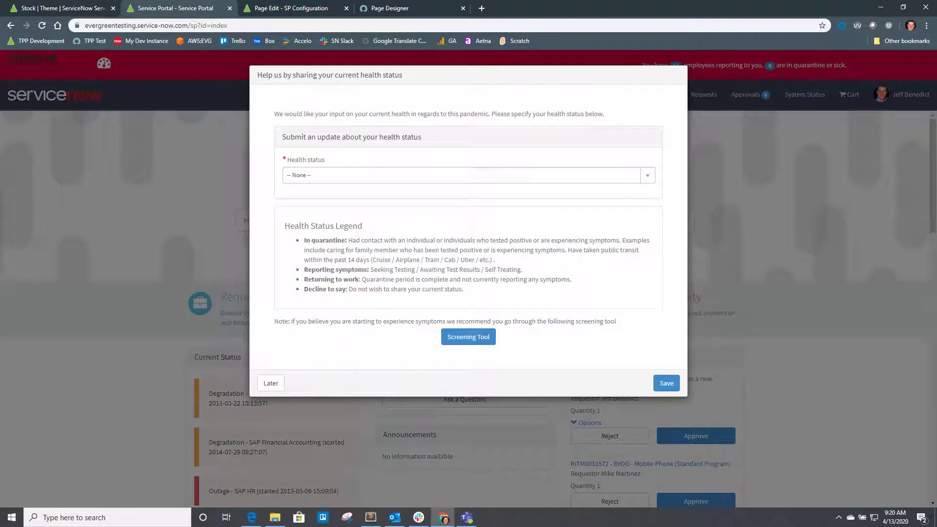
key("Escape")
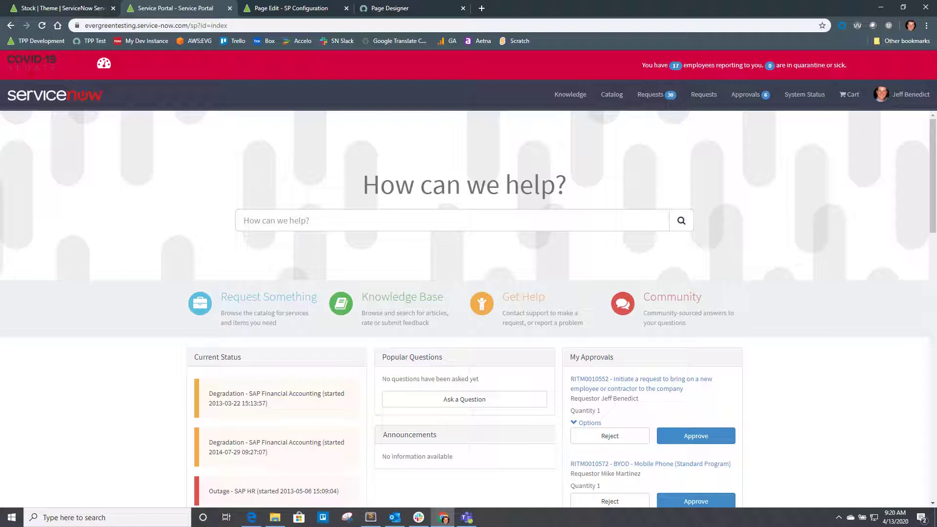
Open the Emergency App Companion Properties and examine the number of days to defer the health status modal.
key("ctrl+1")
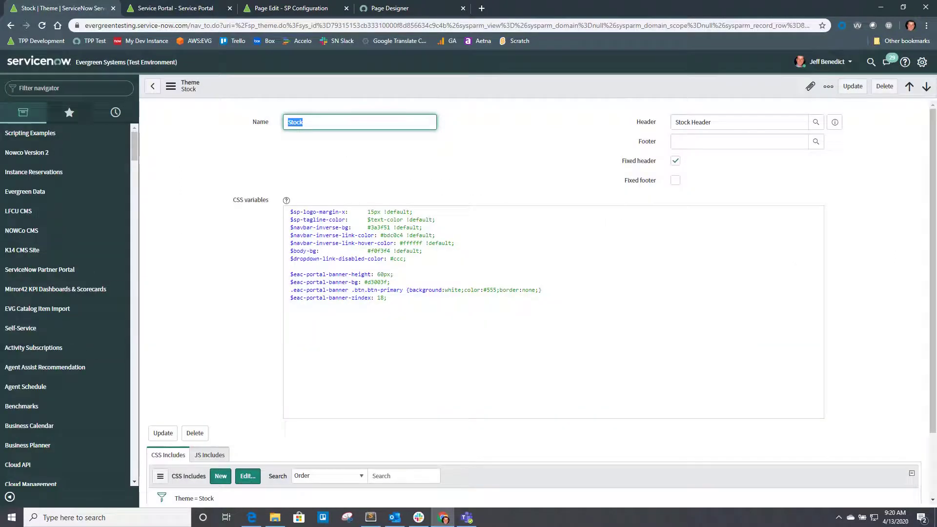
left_click(68, 88)
type("app comp")
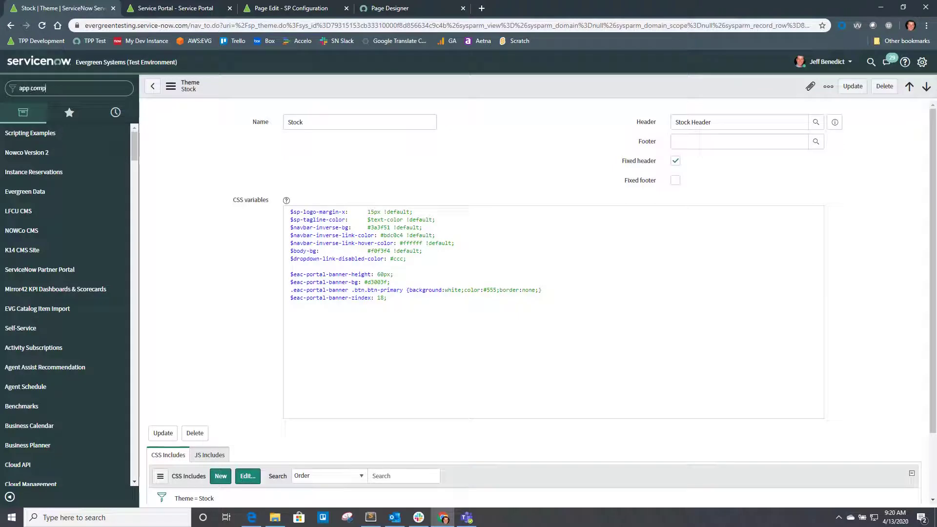
left_click(30, 211)
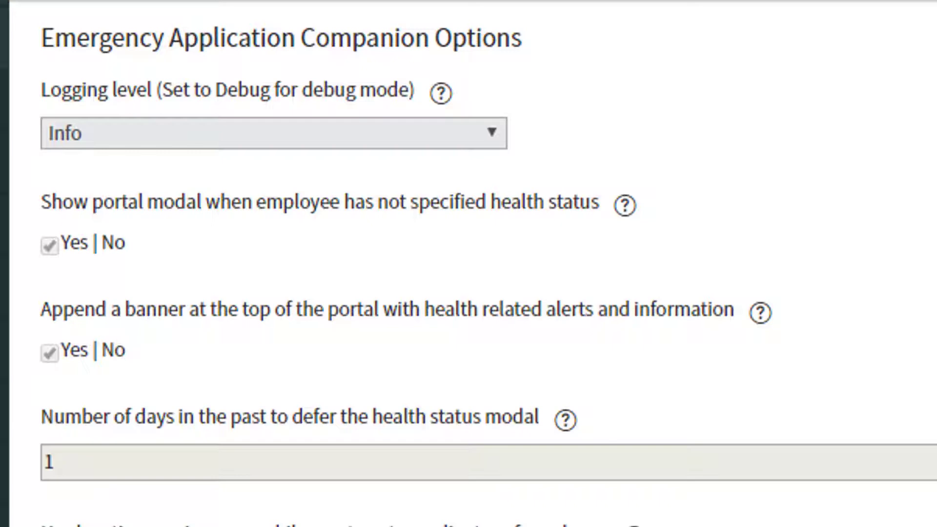
double_click(48, 462)
left_click(48, 462)
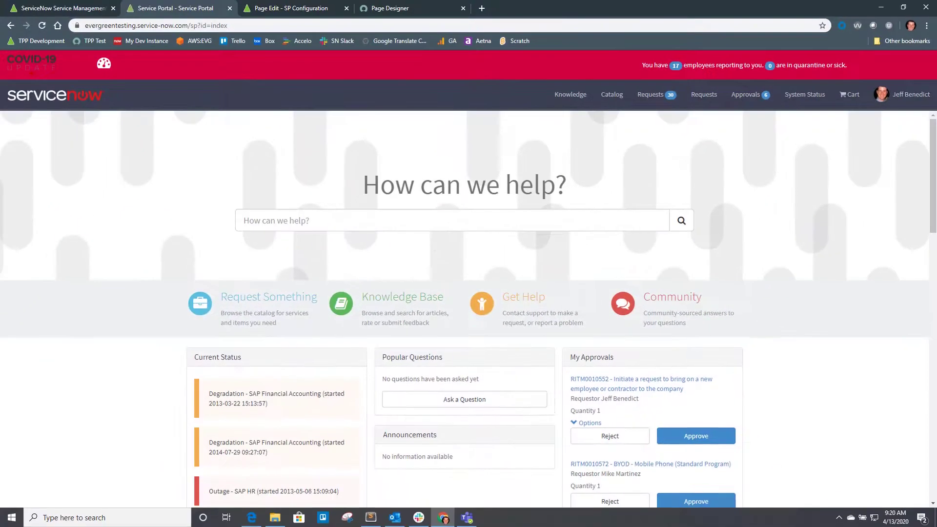
Reload the Service Portal page and look through the Health status choices in the popup, leaving None selected.
key("F5")
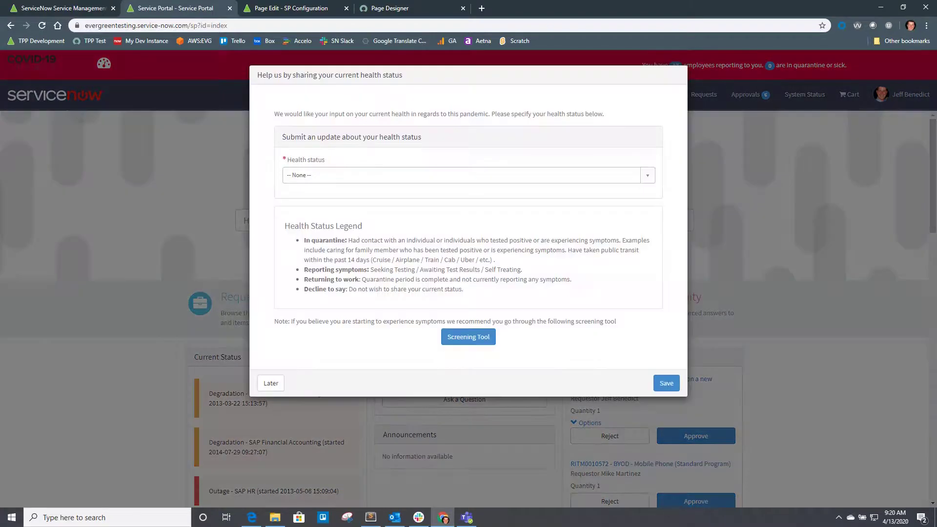
left_click(468, 175)
key("Down")
key("Down")
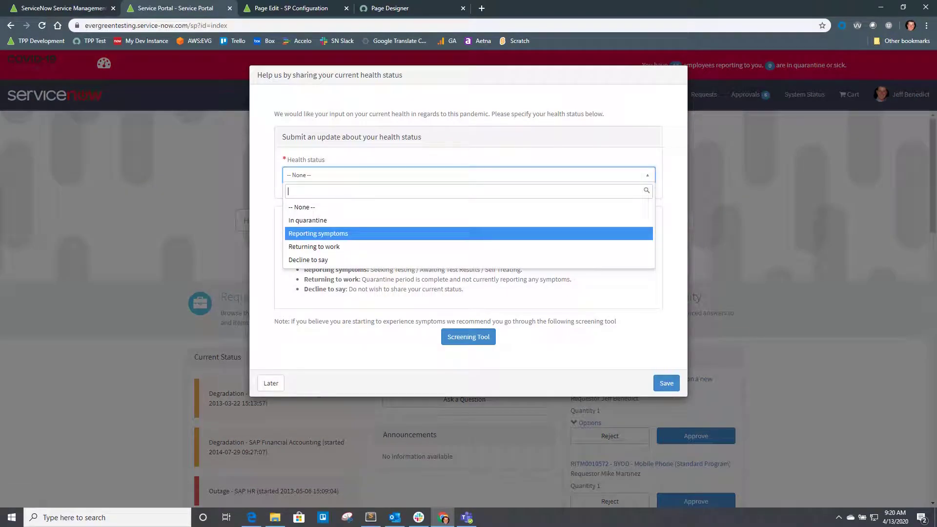
key("Up")
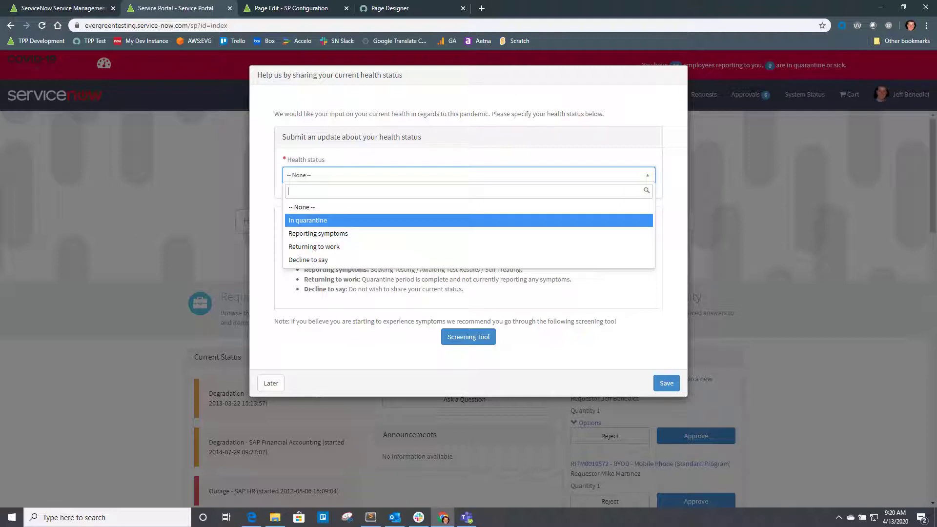
key("Down")
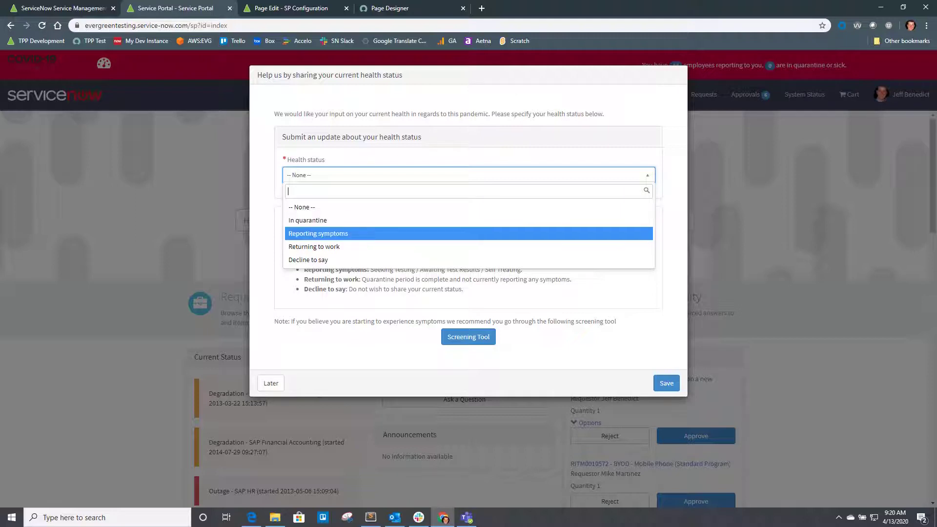
key("Down")
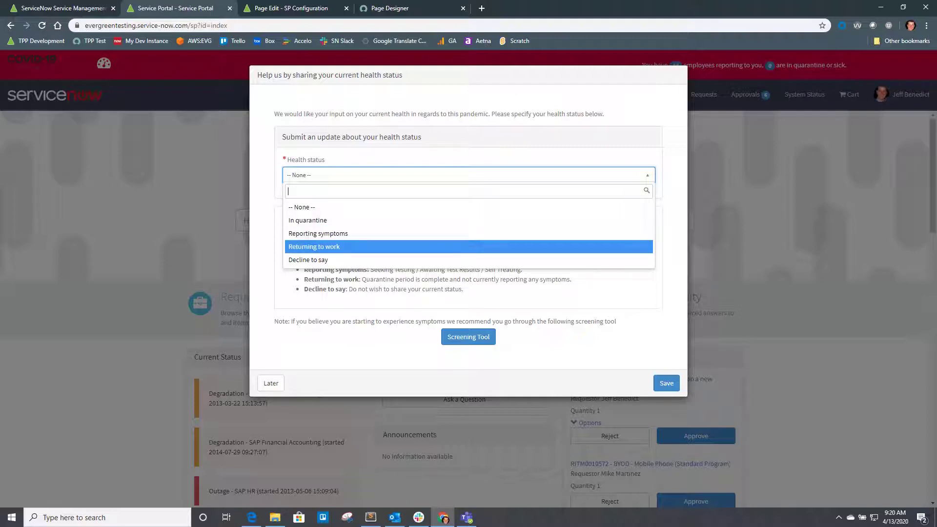
key("Down")
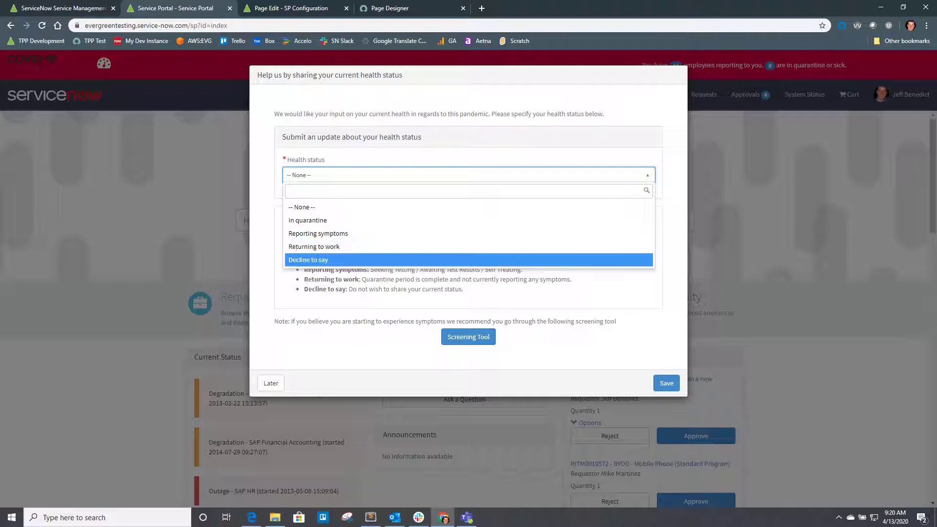
key("Up")
key("Up")
key("Up")
key("Up")
key("Return")
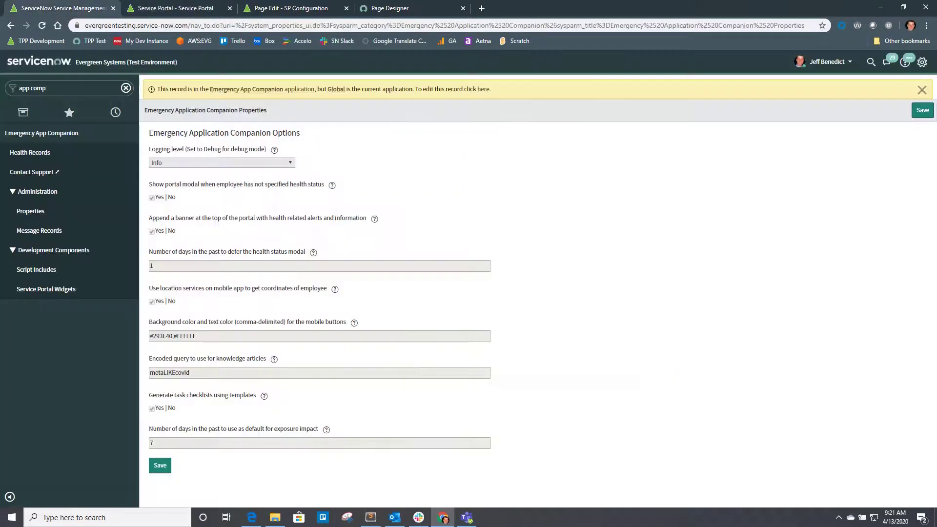
Switch the current application from Global to Emergency Self Report in the Developer system settings.
left_click(922, 62)
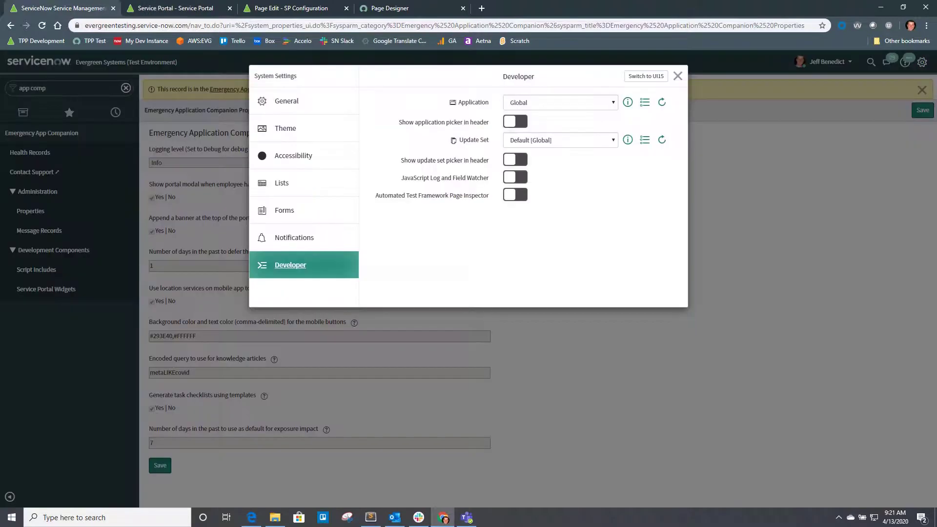
left_click(561, 102)
key("e")
key("Down")
key("Down")
key("Down")
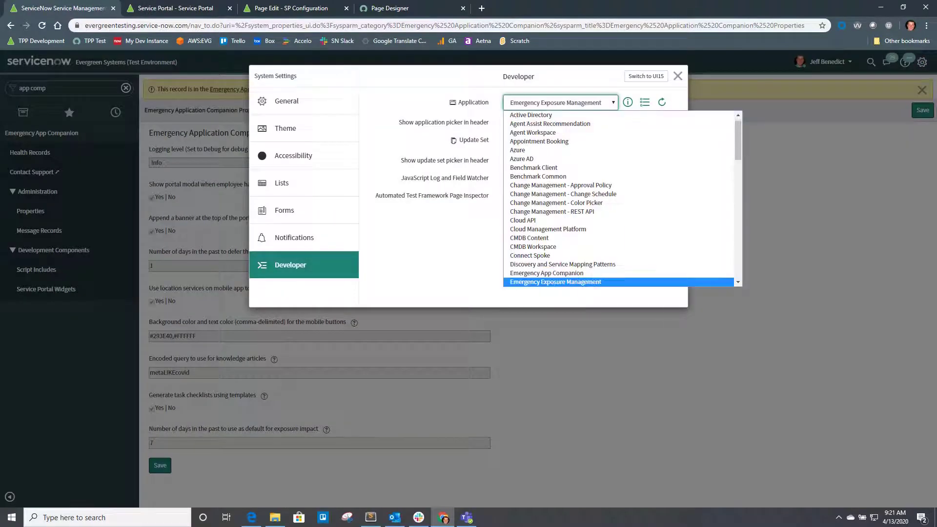
key("Up")
key("Return")
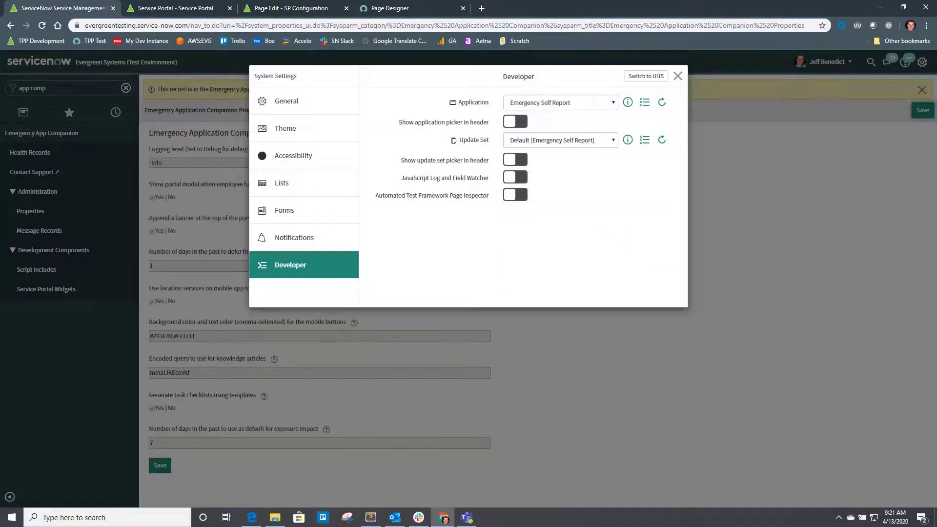
left_click(678, 76)
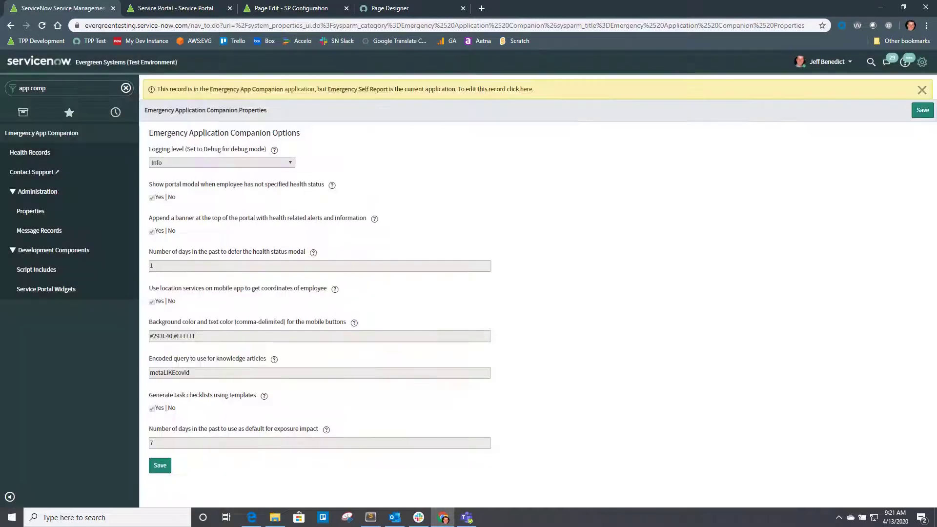
Open the Choices table list with sys_choice.list from the filter navigator.
left_click(32, 88)
type("sys")
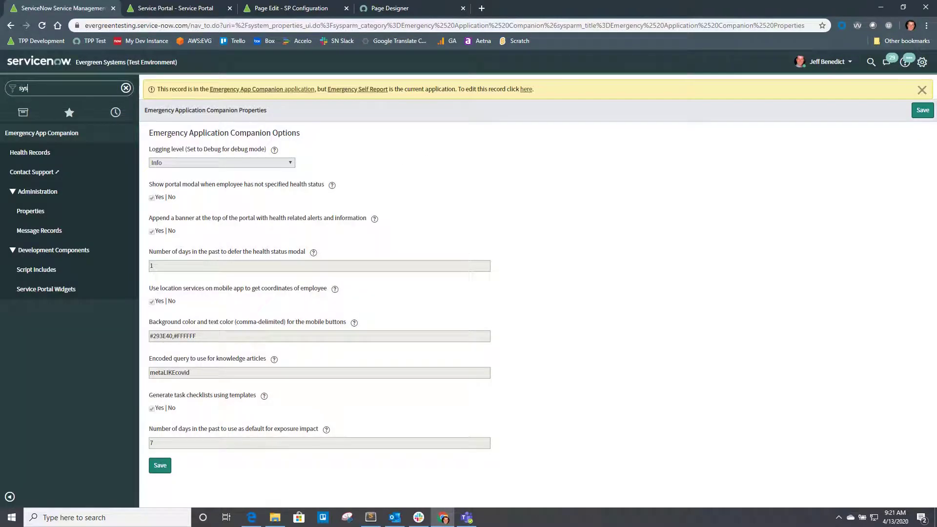
type("_choice.list")
key("Return")
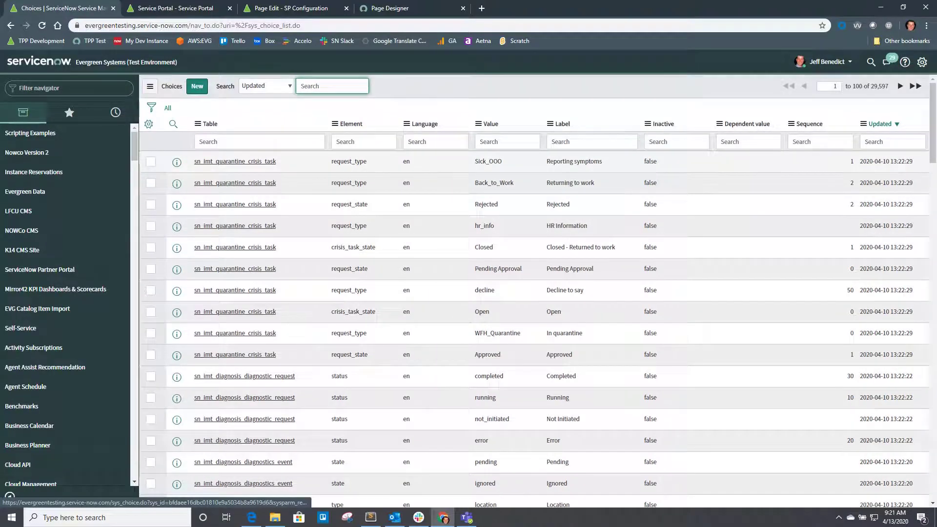
Filter the Choices list to the sn_imt_quarantine_crisis_task table and the request_type element.
right_click(284, 163)
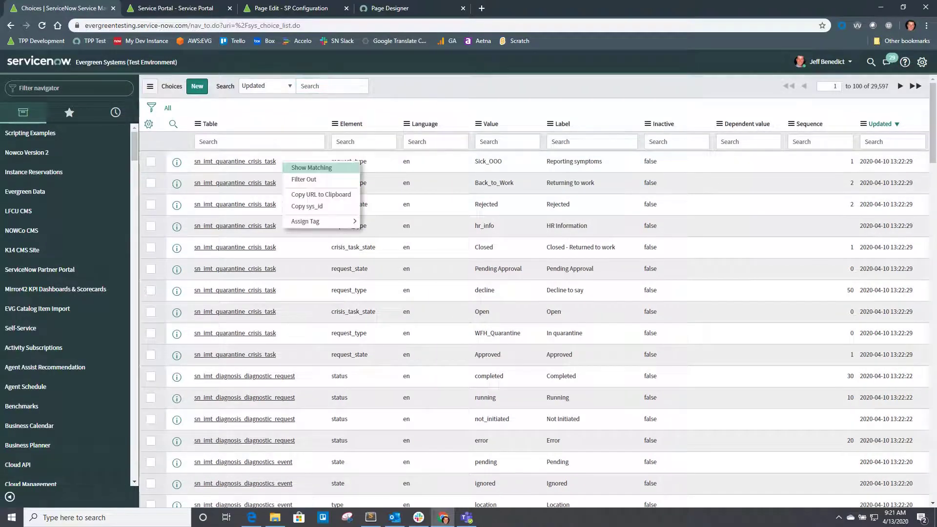
left_click(311, 167)
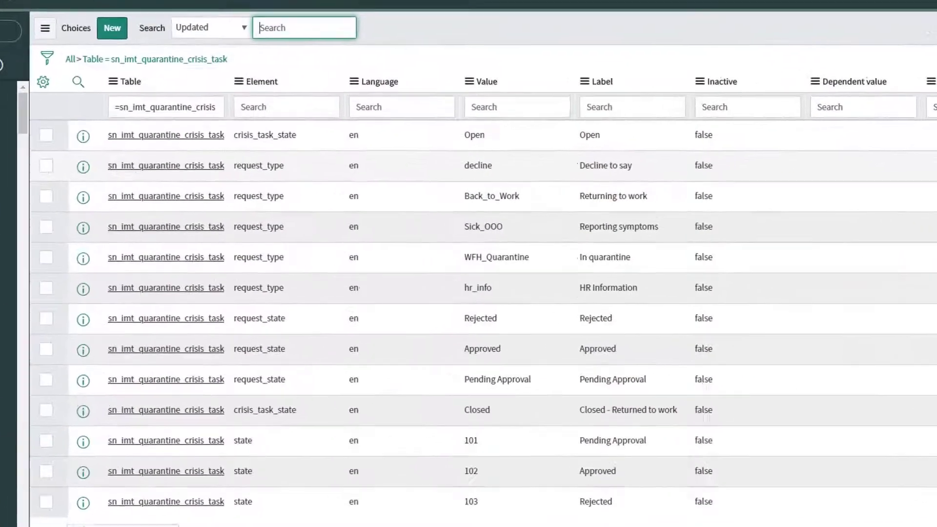
right_click(291, 167)
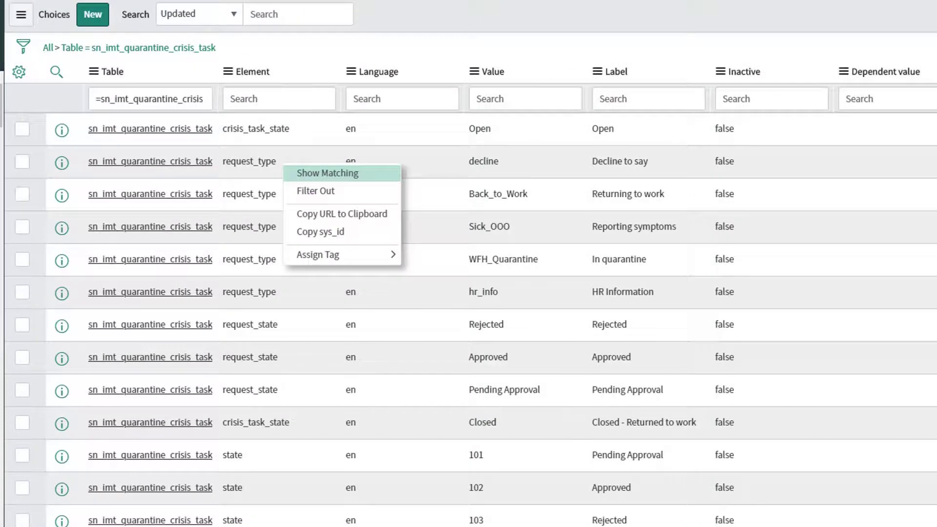
left_click(327, 173)
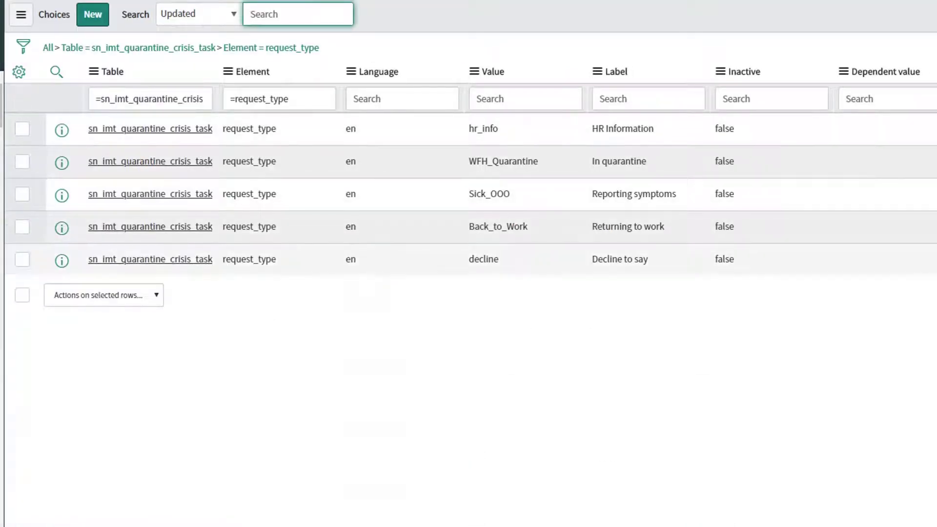
Open the In quarantine choice and change its label to "I am healthy" and its value to "healthy".
left_click(151, 161)
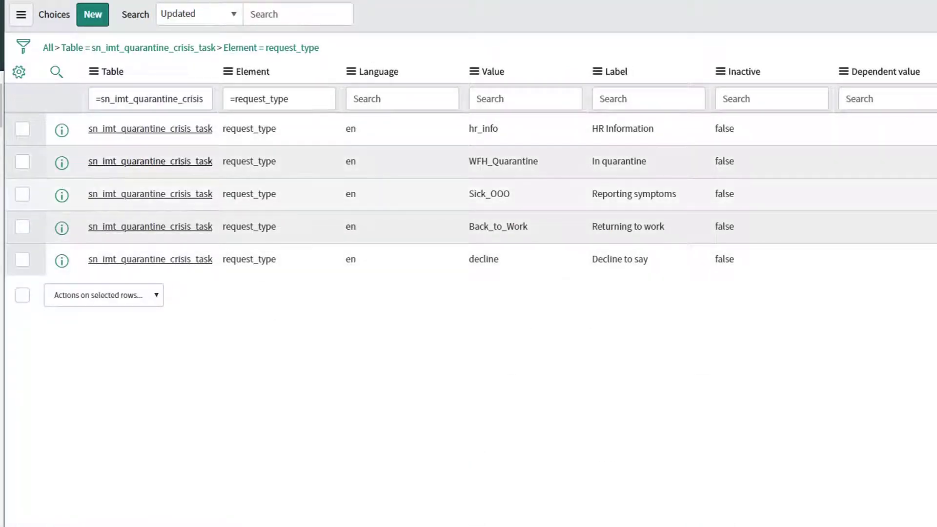
triple_click(259, 158)
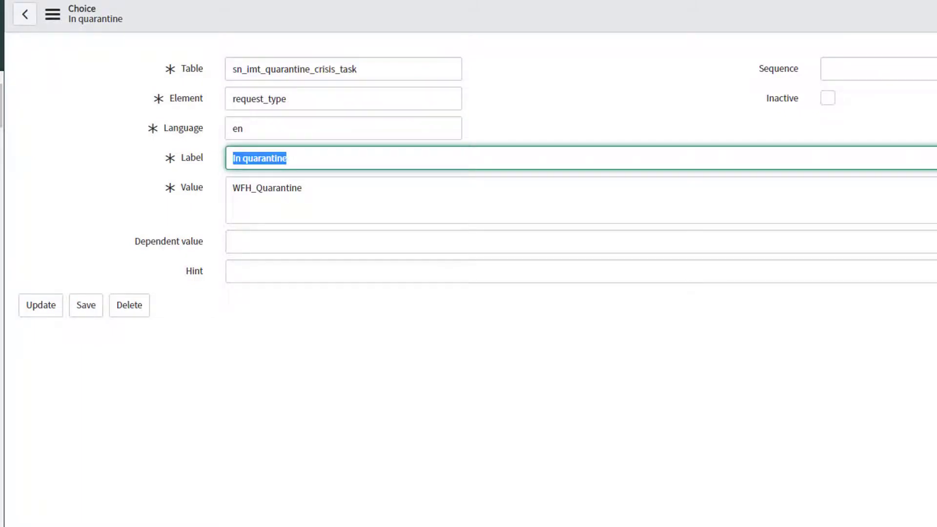
key("BackSpace")
type("I am ")
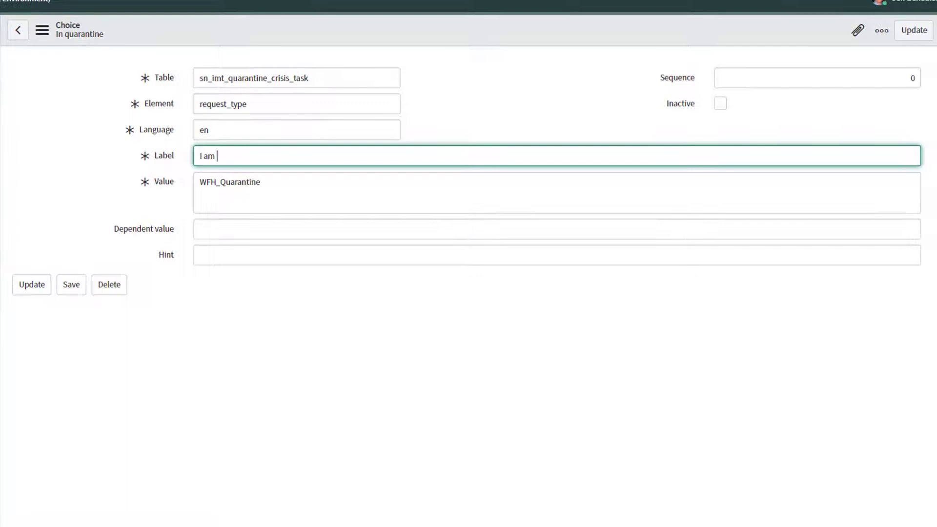
type("healthy")
key("Tab")
type("healt")
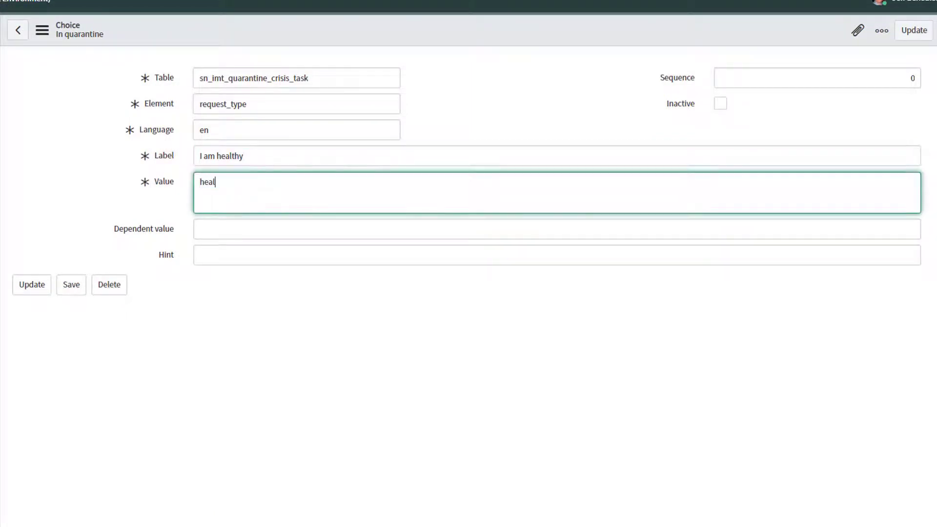
type("hy")
key("ctrl+a")
left_click(215, 182)
triple_click(244, 156)
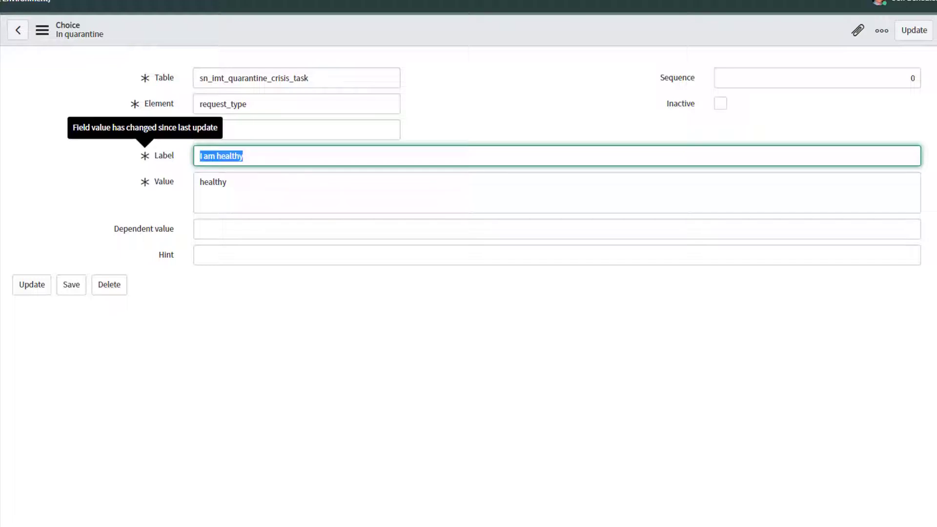
Set the choice's sequence to -1 and insert it as a new record, keeping the original In quarantine choice.
left_click(911, 78)
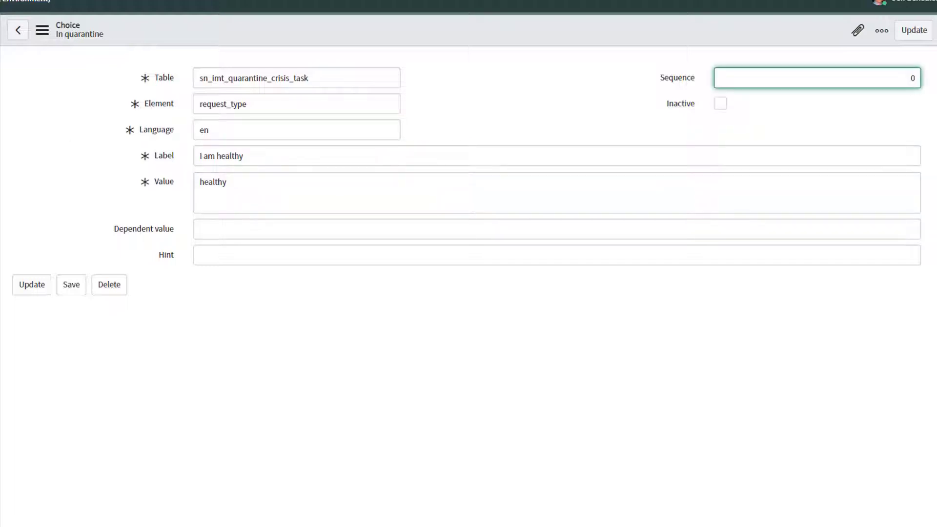
key("BackSpace")
type("-1")
key("Tab")
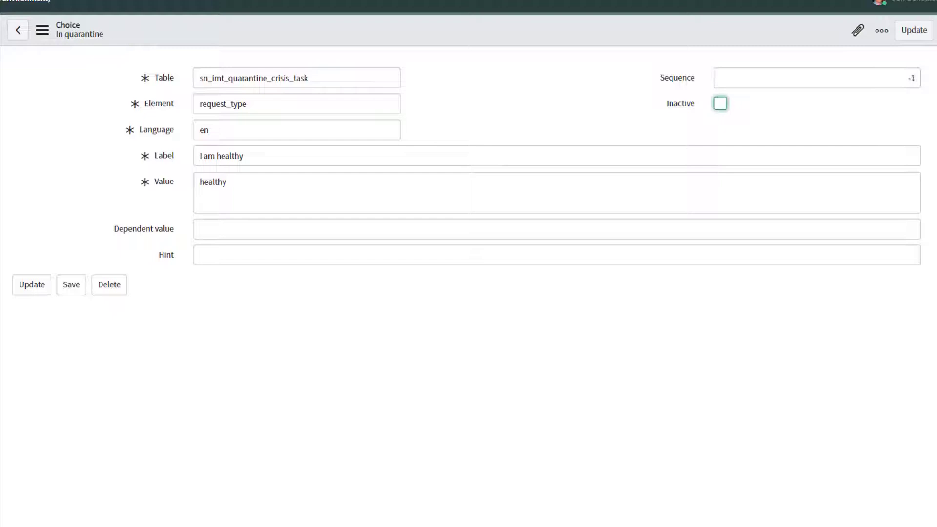
right_click(548, 31)
left_click(567, 70)
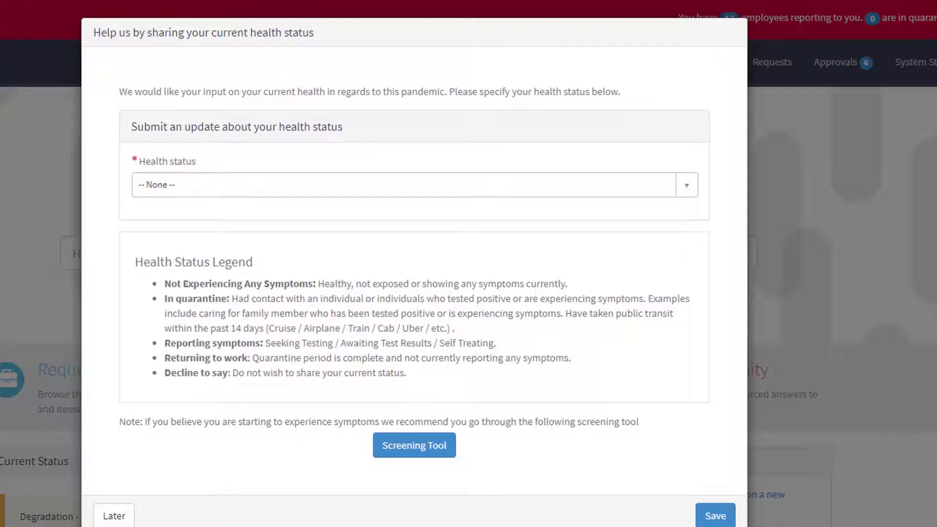
Look through the Health status choices in the Service Portal popup, and start a new entry on the mobile Self Report screen.
left_click(391, 184)
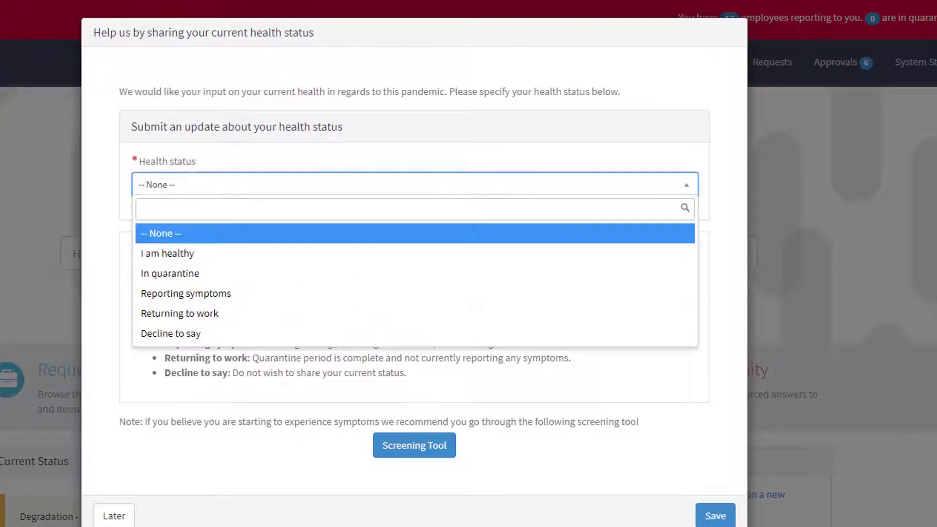
key("Down")
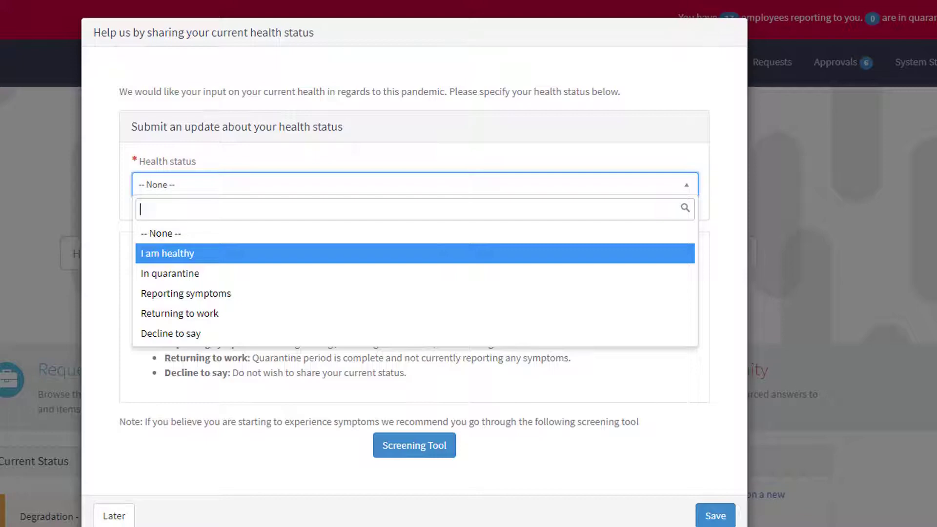
key("Escape")
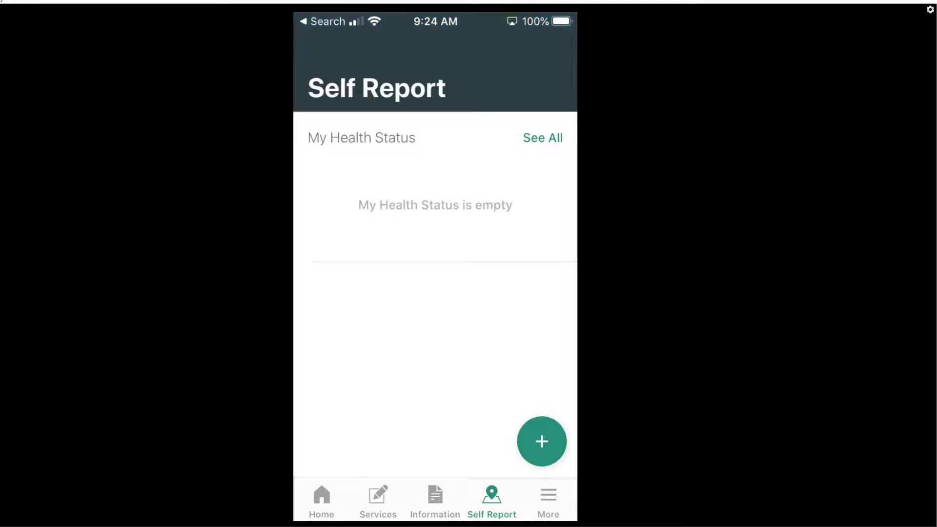
left_click(542, 441)
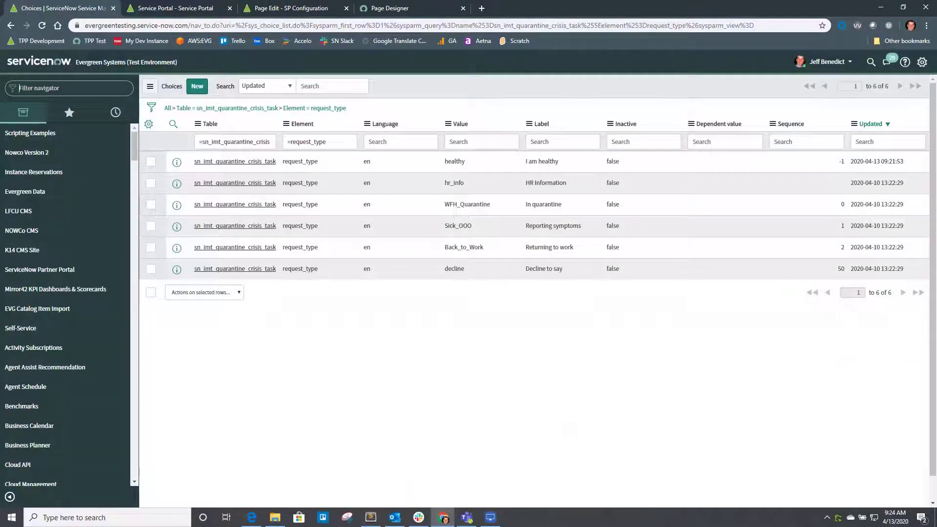
Find the Emergency App Companion Properties with "app comp" and examine the encoded query used for knowledge articles.
type("app comp")
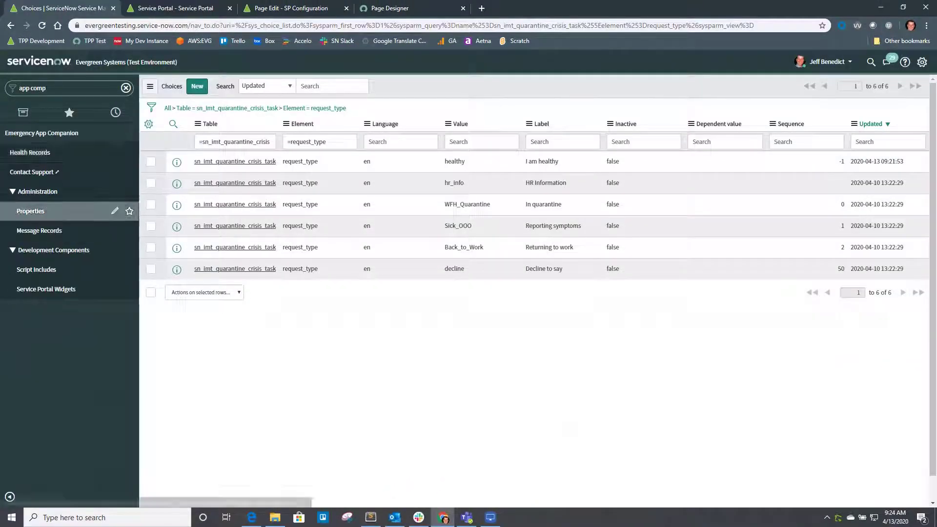
left_click(31, 211)
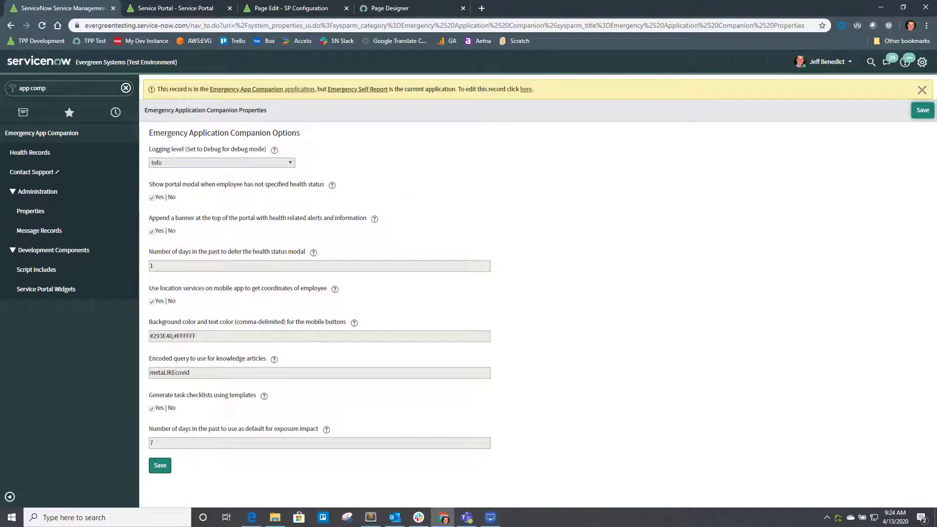
double_click(169, 373)
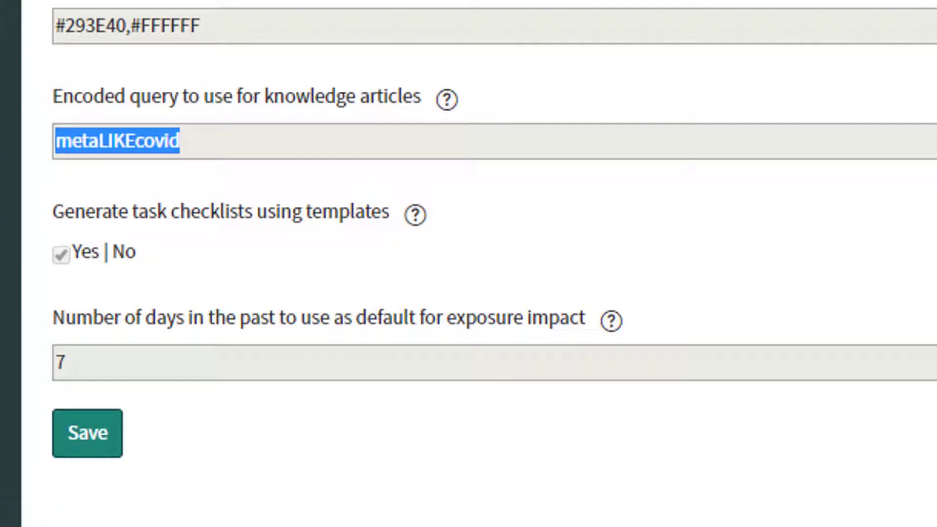
left_click(110, 140)
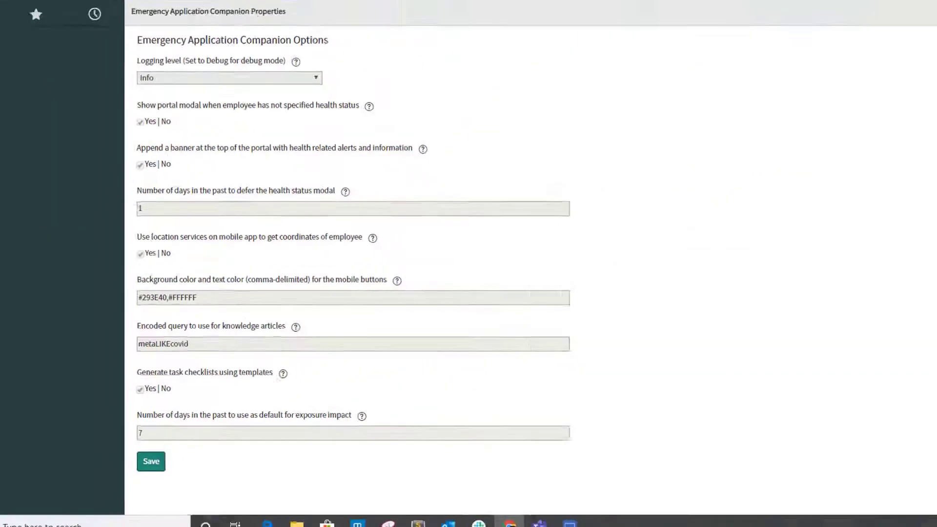
Open the Service Portals table list with sp_portal.list from the filter navigator.
left_click(66, 88)
type("sp_porta")
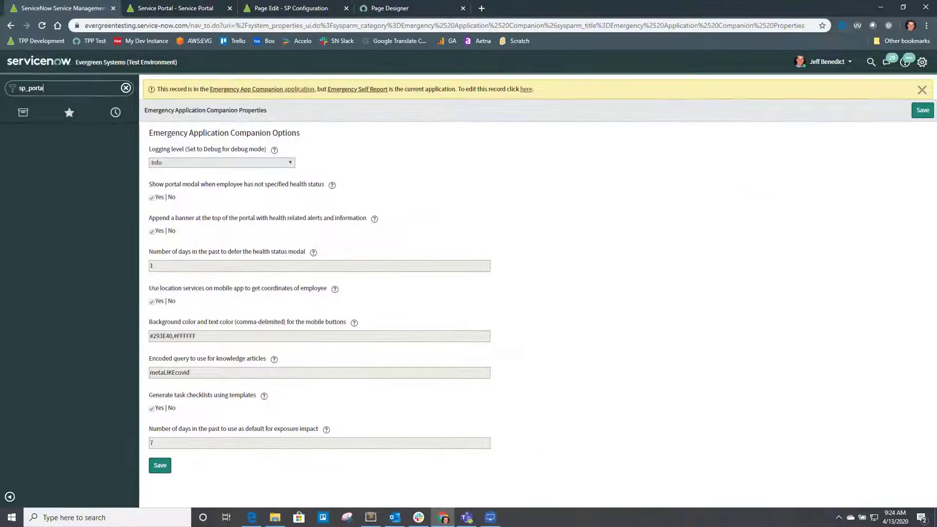
type("l.list")
key("Return")
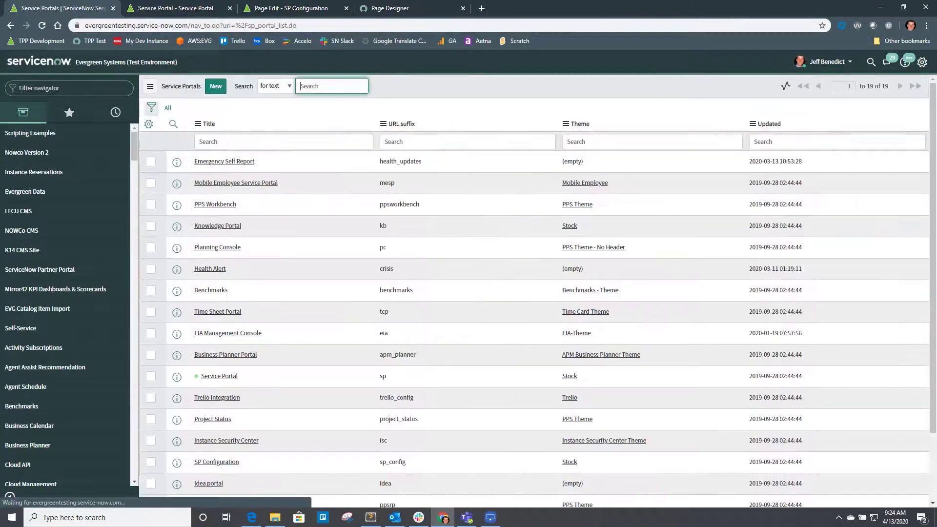
Open the Emergency Self Report portal record and examine its related knowledge bases.
left_click(224, 161)
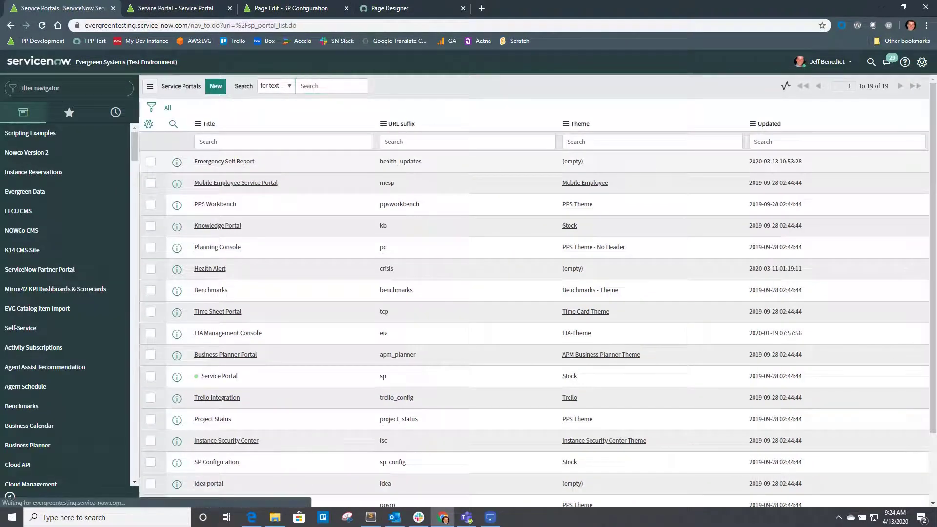
scroll(534, 302, "down", 3)
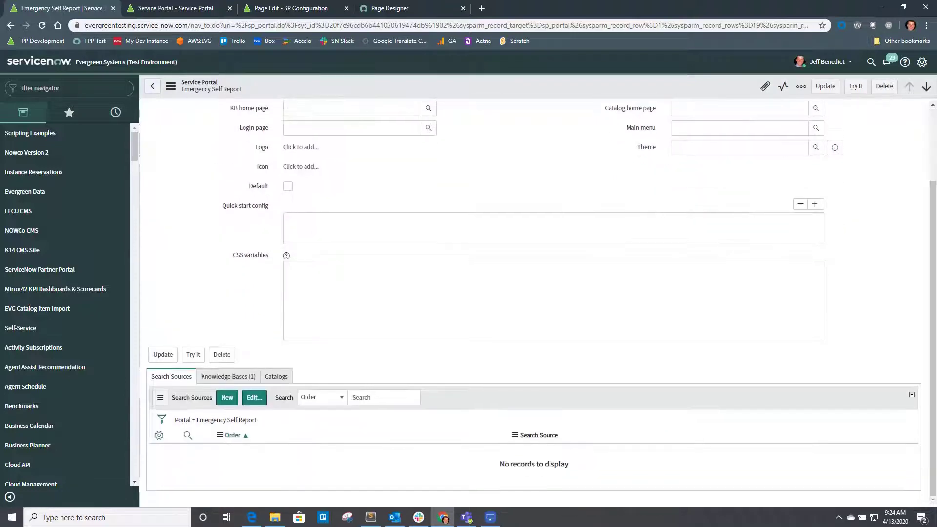
left_click(228, 377)
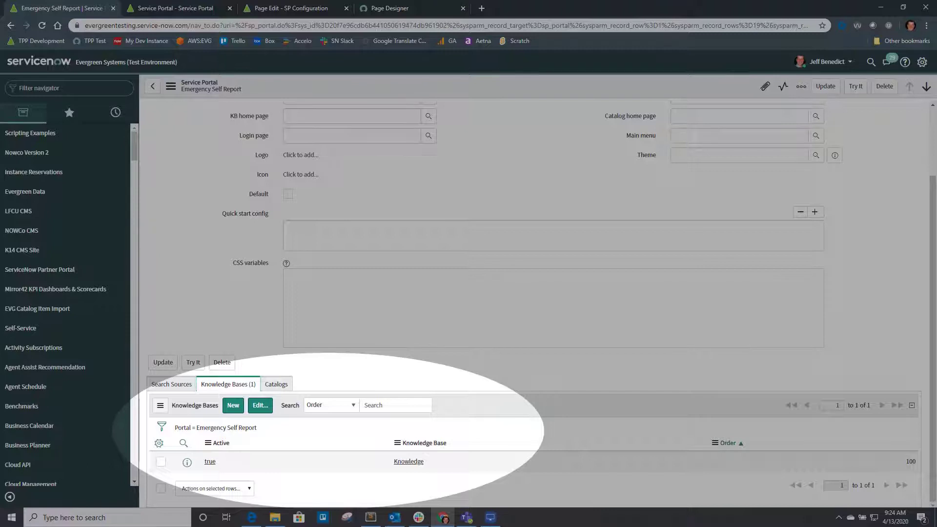
left_click_drag(425, 461, 394, 461)
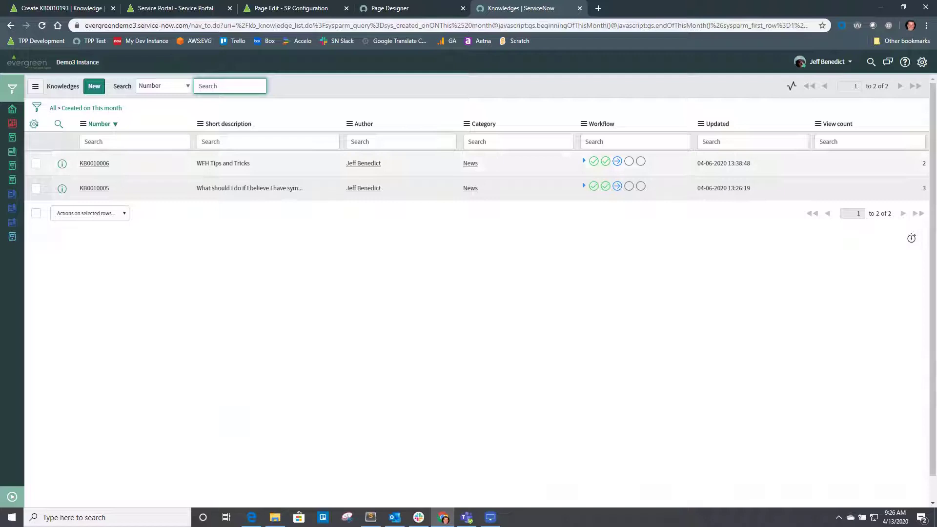
Examine the Meta keywords of articles KB0010006 and KB0010005, and switch to LonelyScreen to view the WFH Tips and Tricks article.
left_click(94, 163)
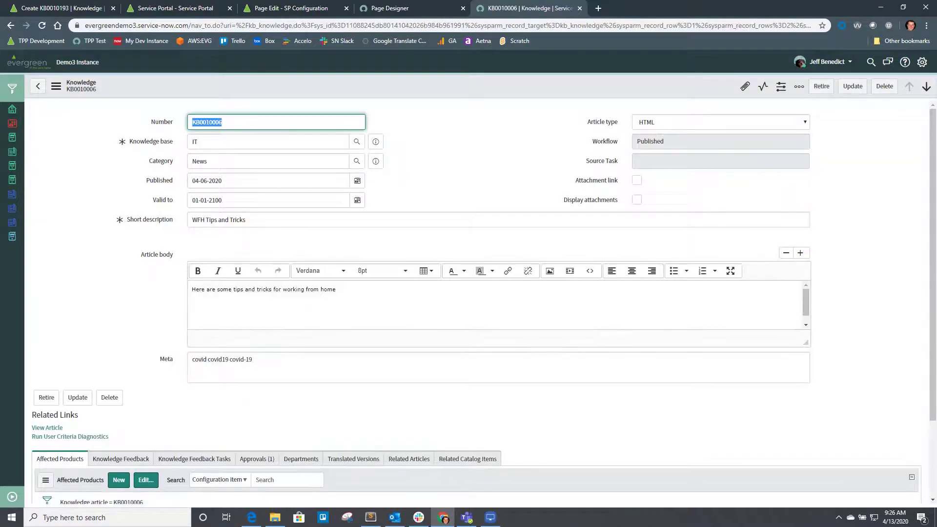
left_click_drag(254, 359, 192, 359)
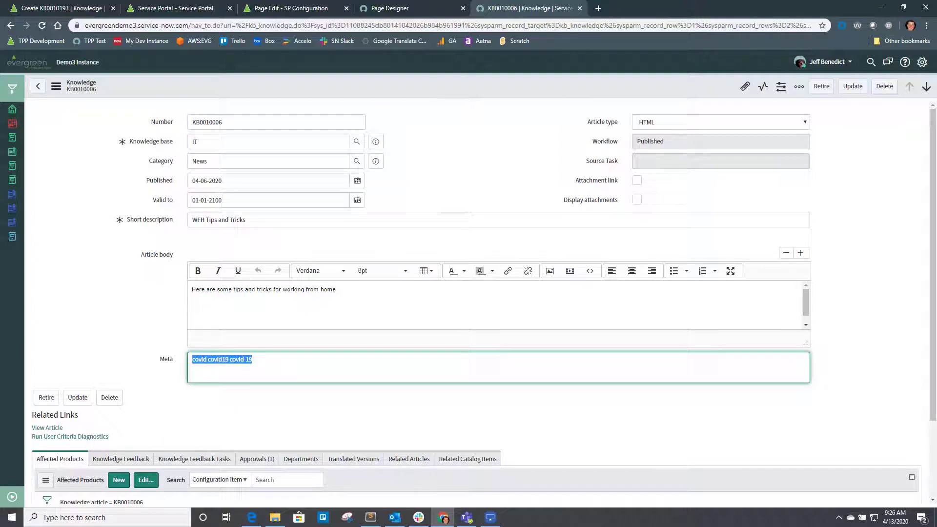
double_click(199, 359)
double_click(216, 359)
double_click(237, 360)
left_click(927, 86)
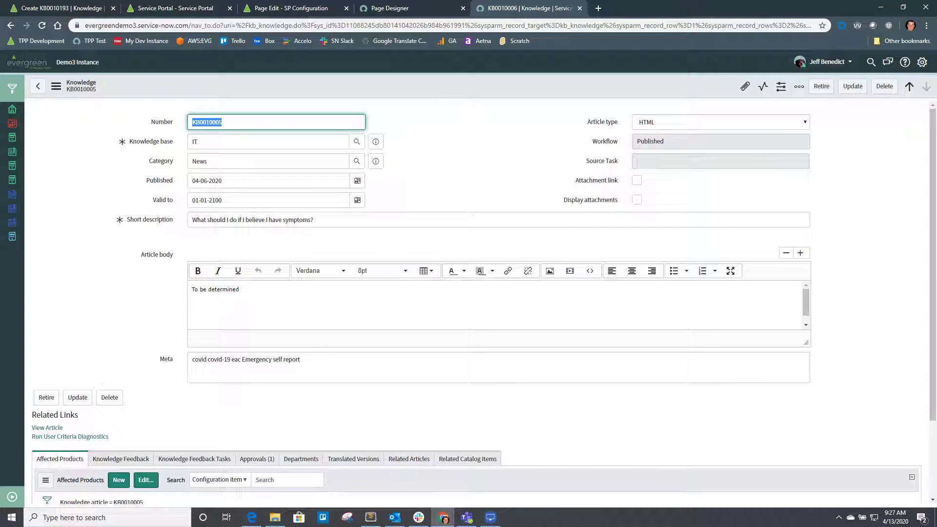
key("alt+Tab")
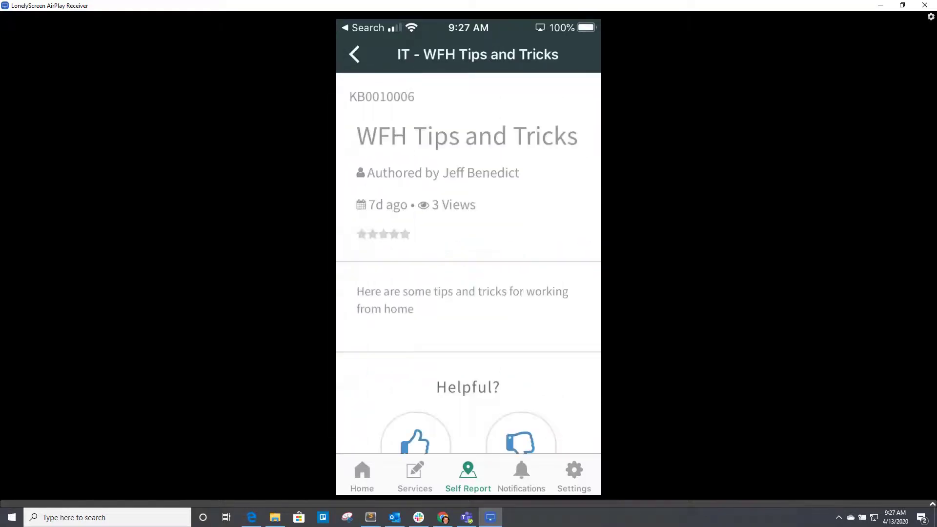
Return to ServiceNow, open the Checklist Templates list with checklist_template.list, and view the eac_Back_to_Work template.
key("alt+Tab")
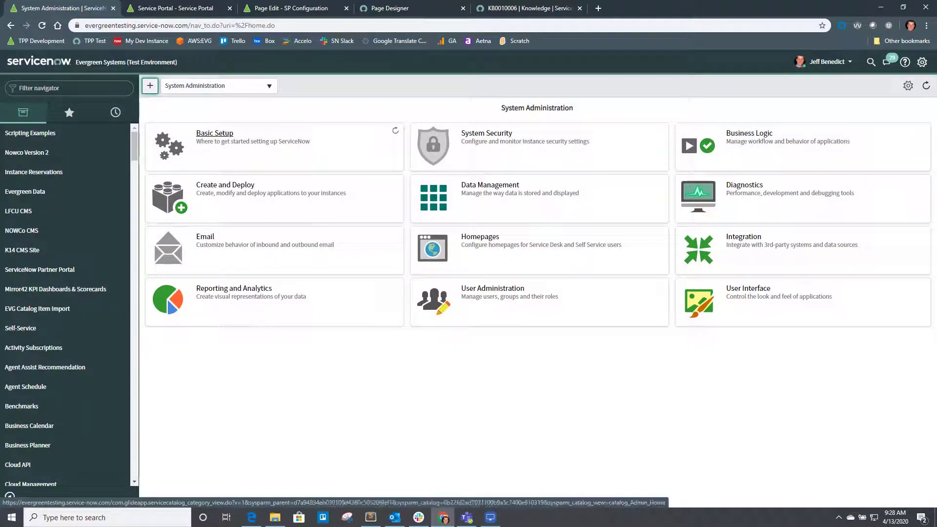
left_click(69, 88)
type("che")
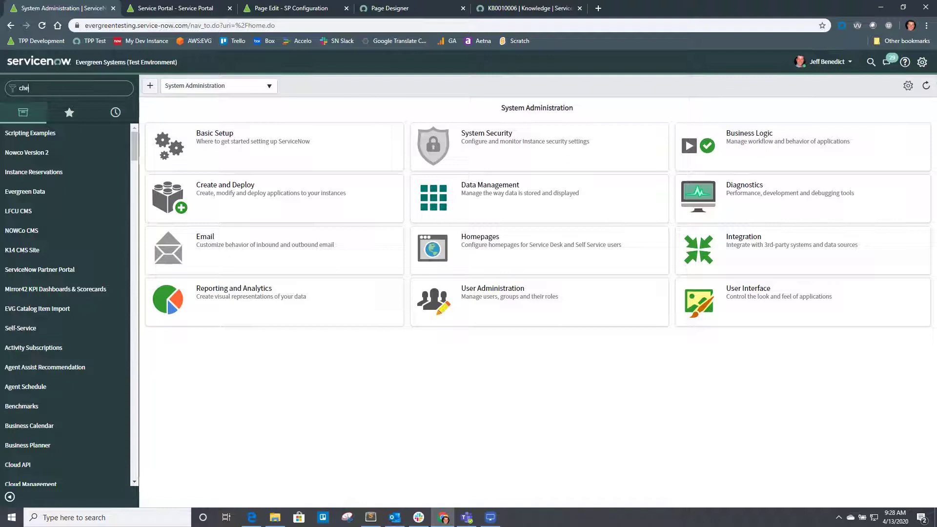
type("cklist_template.list")
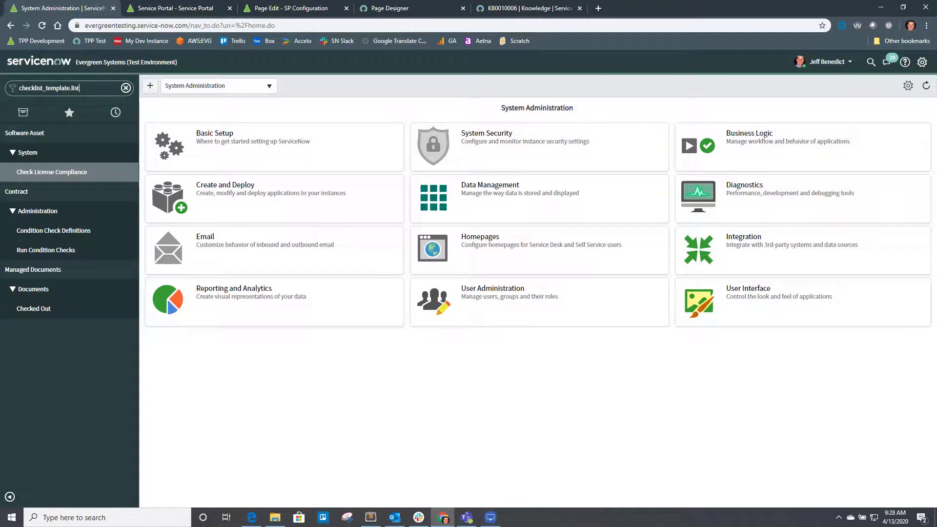
key("Return")
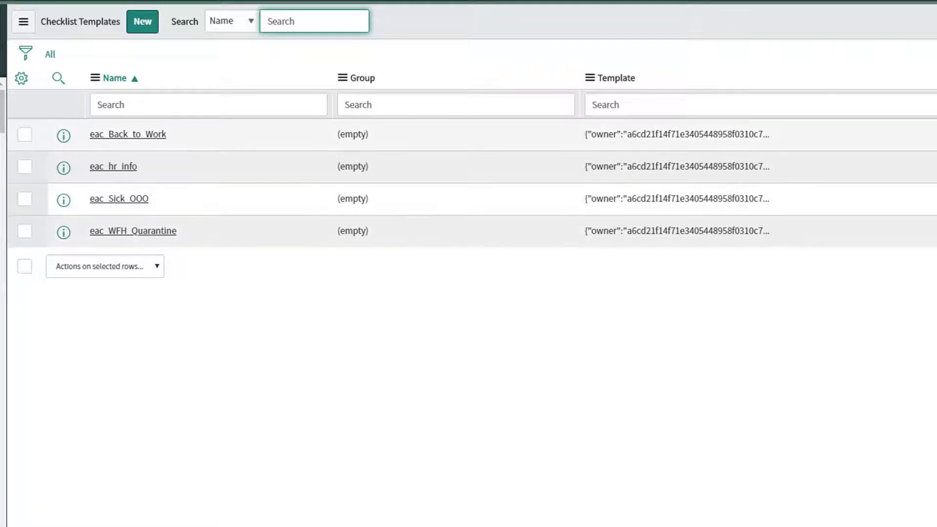
left_click(128, 134)
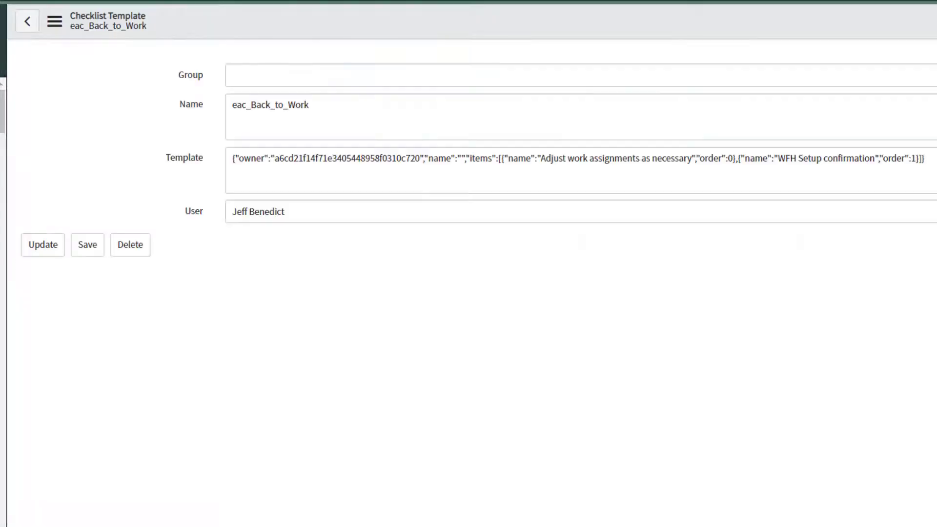
Examine the checklist item names and order values in the Template field of eac_Back_to_Work.
left_click(559, 159)
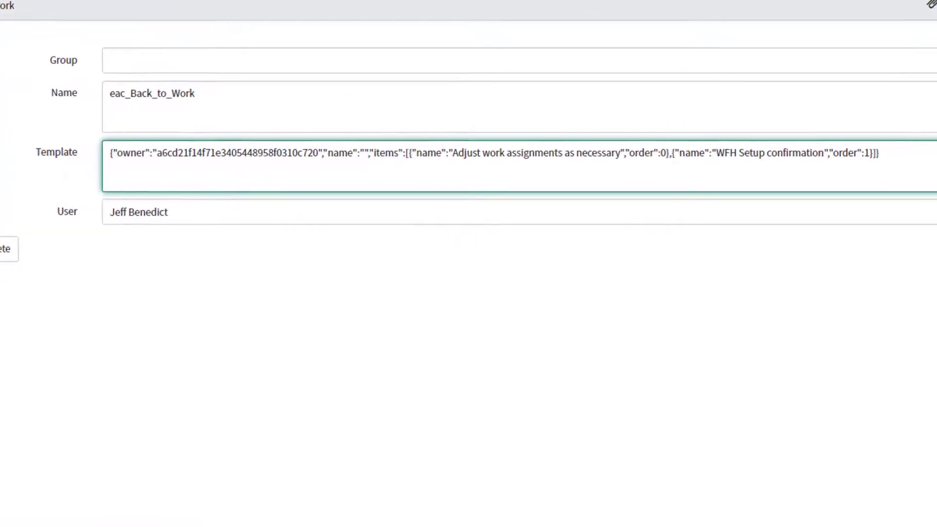
double_click(495, 153)
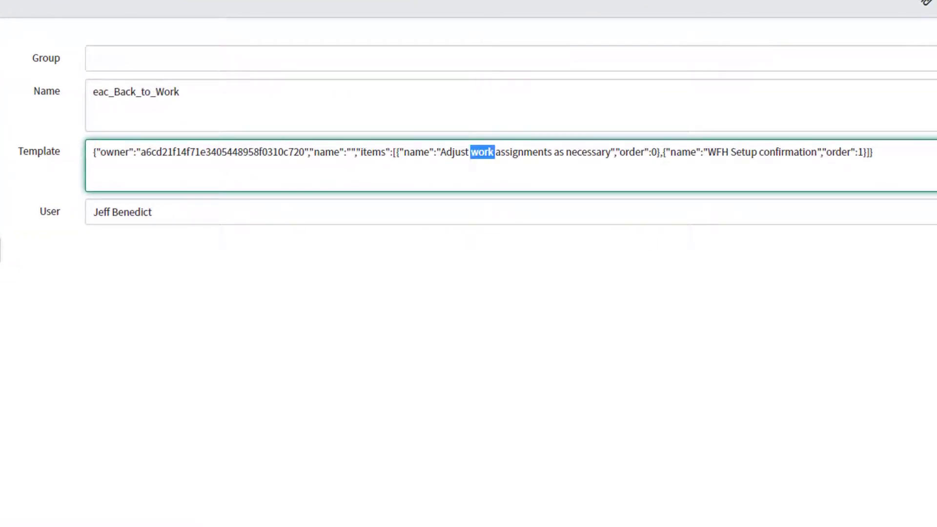
double_click(654, 152)
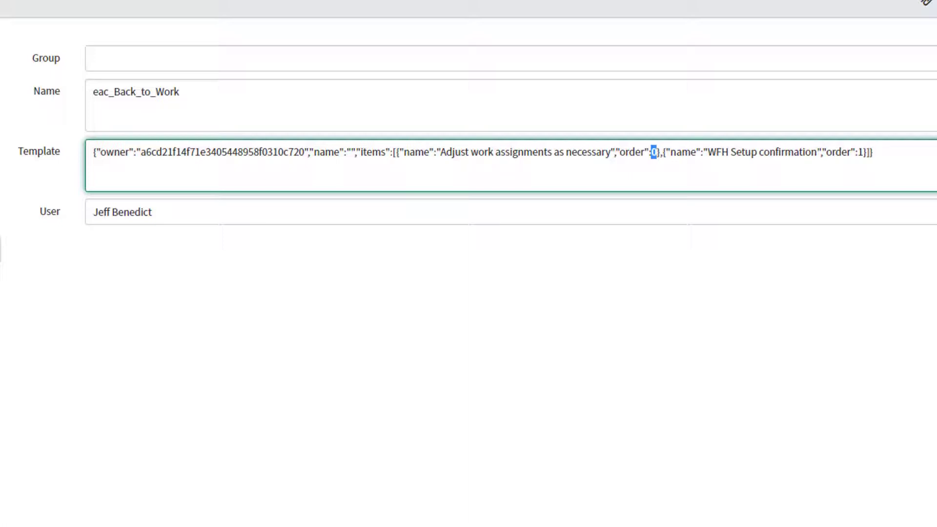
left_click_drag(708, 152, 781, 153)
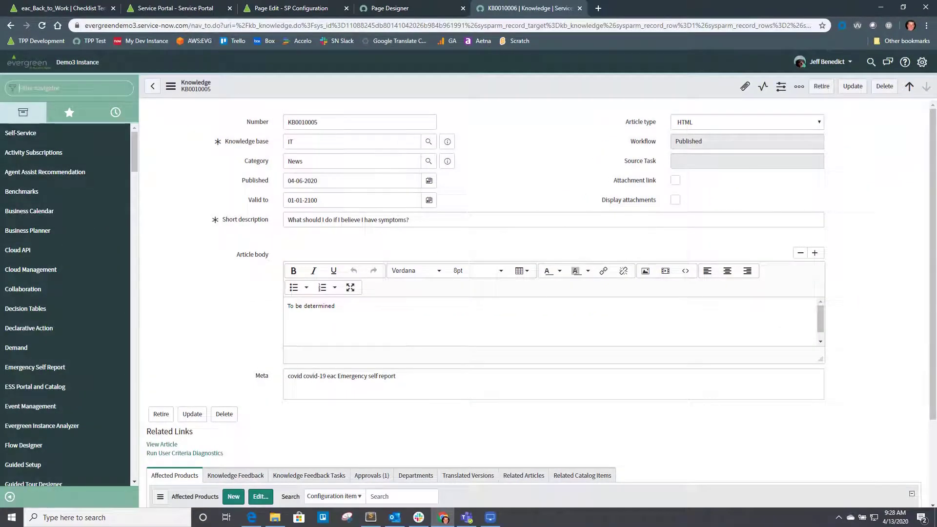
Switch to the Demo3 instance, filter the navigator for health, open Health Records, and view a crisis task's checklist.
type("health")
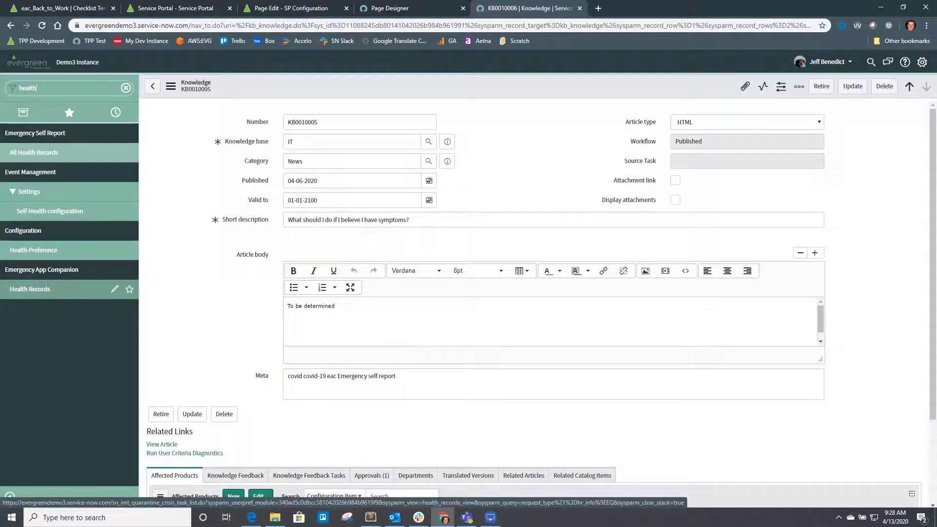
left_click(30, 289)
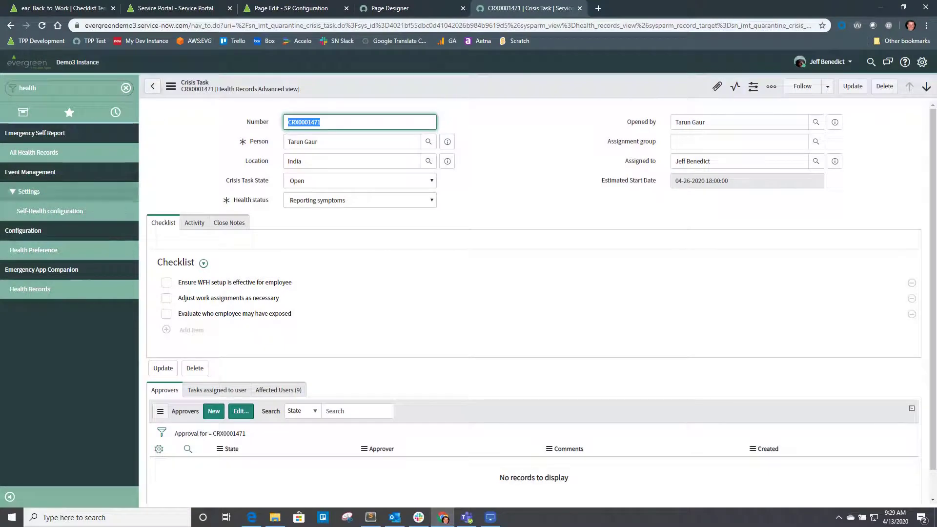
left_click(44, 289)
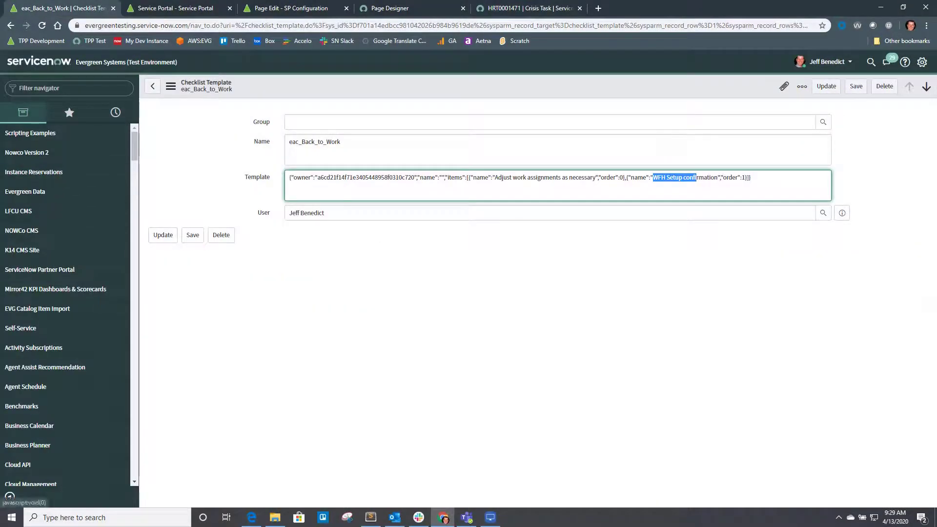
In the test instance, filter the navigator for app comp, then return to the Checklist Templates list and highlight eac_Sick_OOO.
left_click(69, 88)
type("app comp")
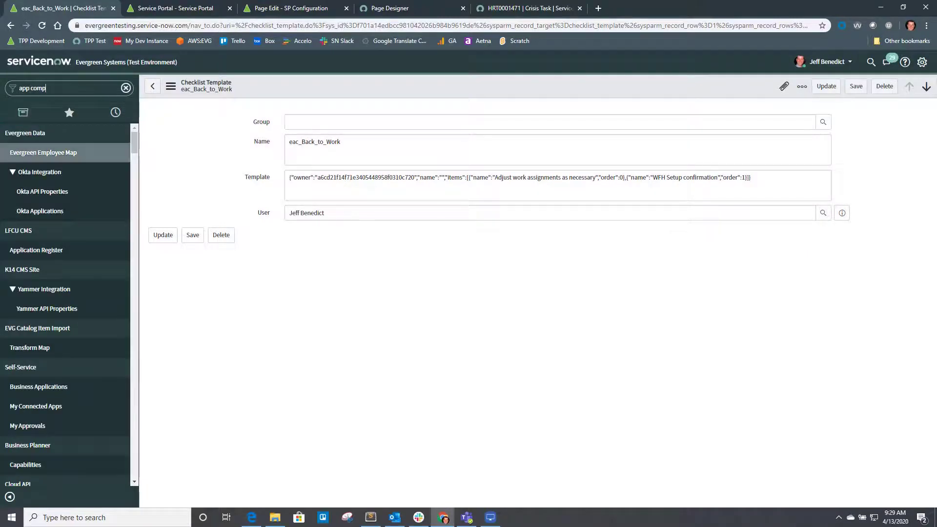
left_click(30, 211)
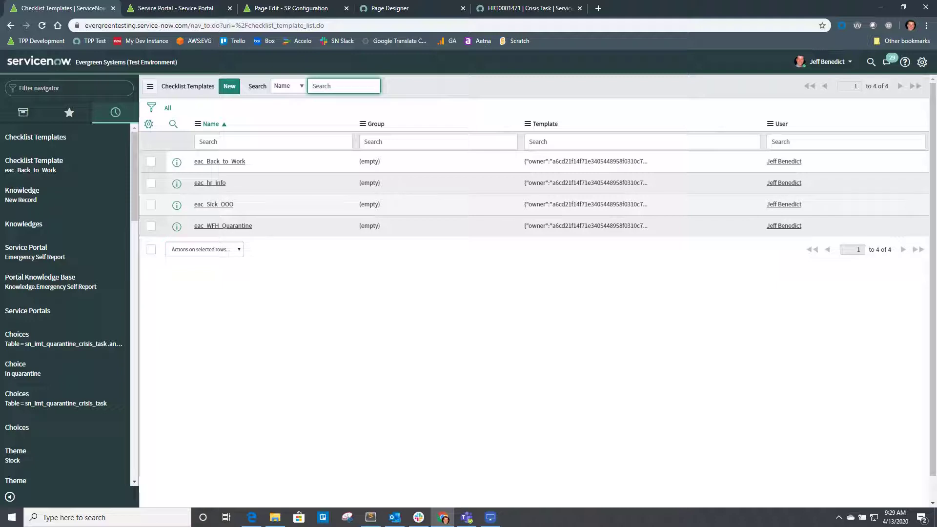
left_click_drag(234, 205, 194, 204)
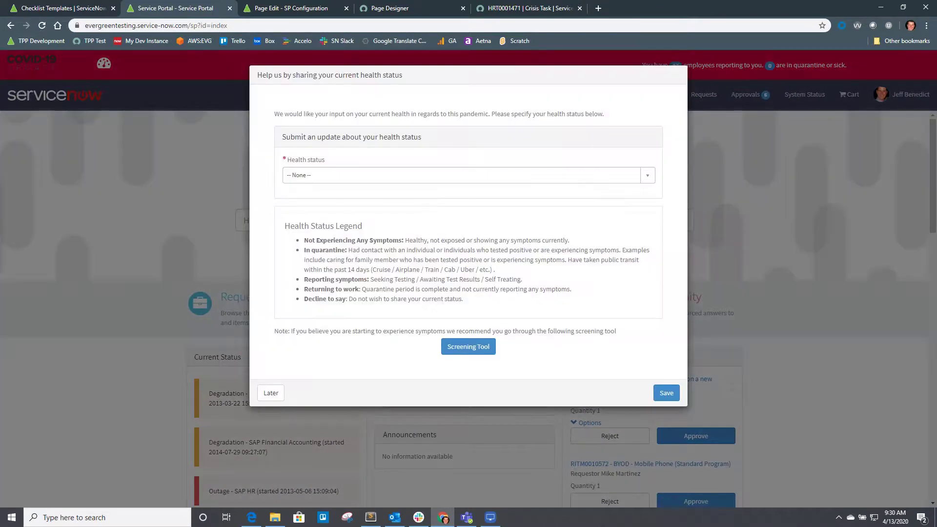
Submit In quarantine as the health status in the test instance's Service Portal.
left_click(461, 174)
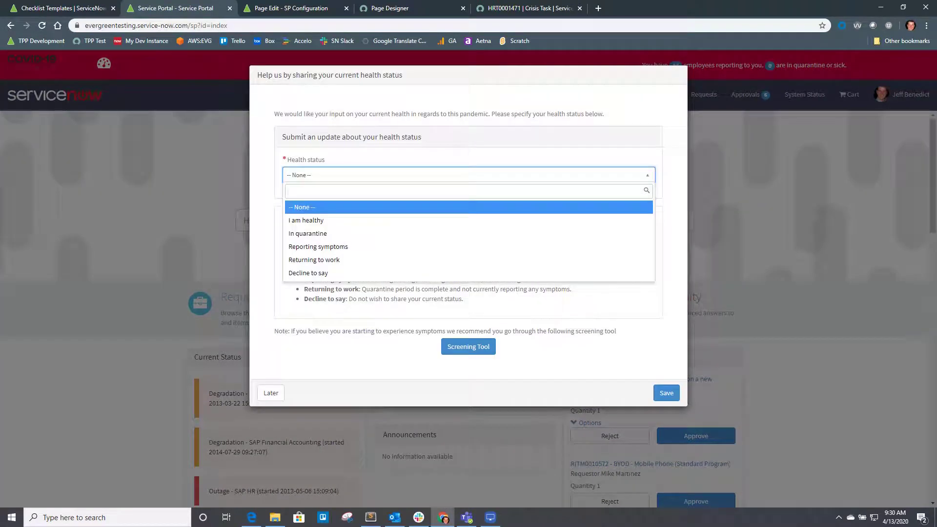
key("Down")
key("Down")
key("Return")
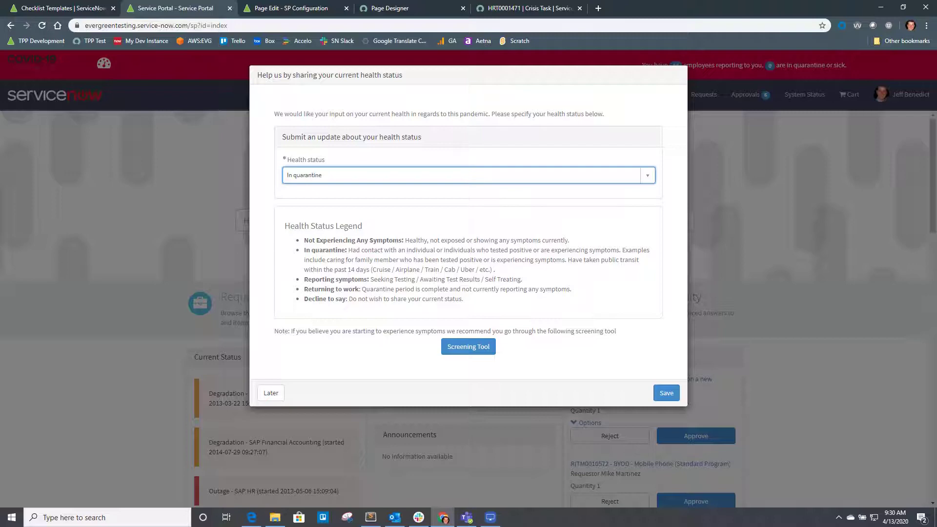
left_click(666, 393)
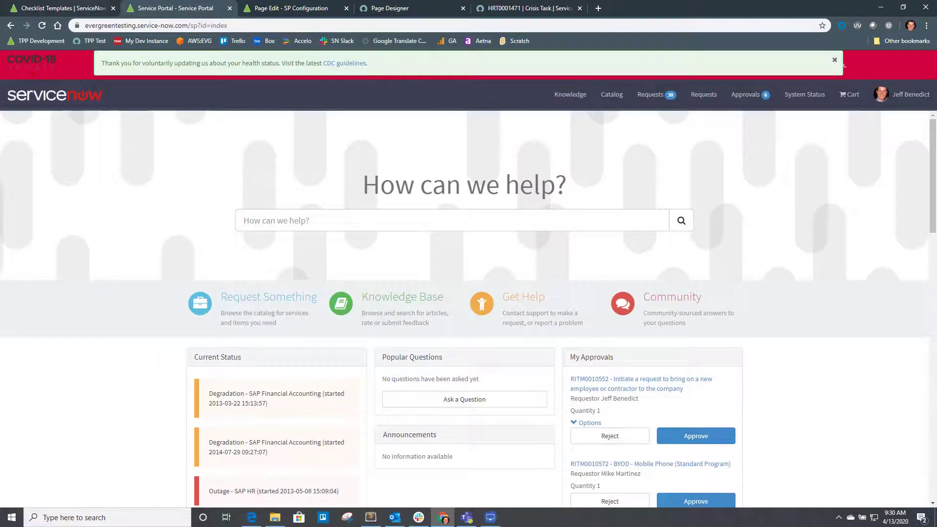
Back in the test instance, filter the navigator for exposure and review the Emergency Exposure Management properties.
left_click(88, 5)
left_click(69, 87)
type("exposure")
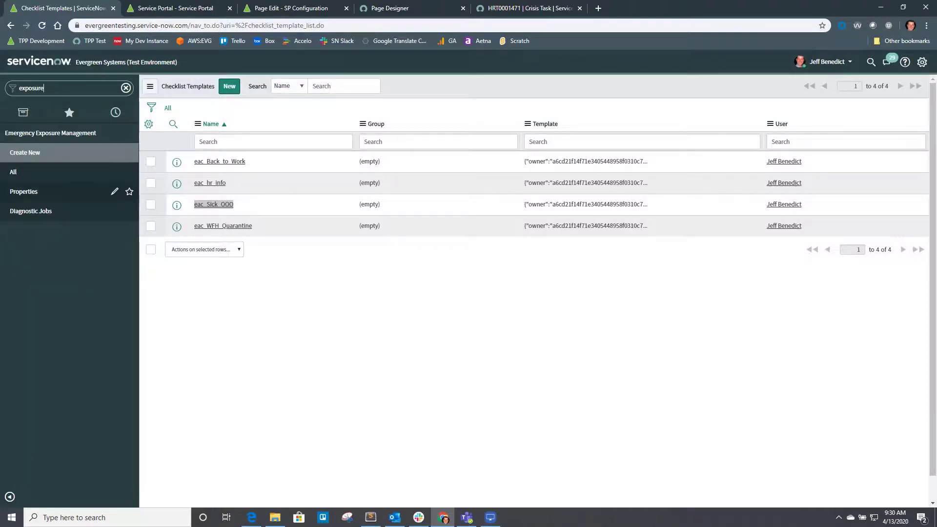
left_click(23, 191)
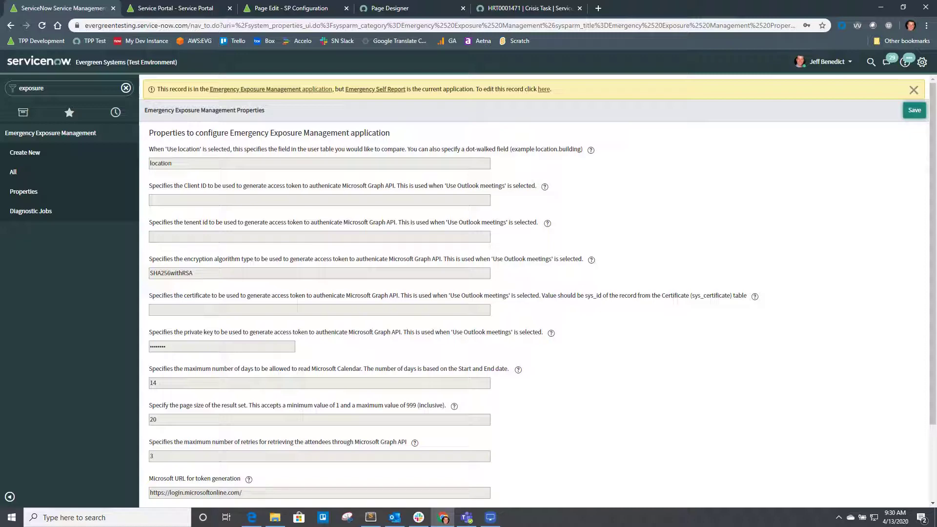
scroll(537, 293, "down", 3)
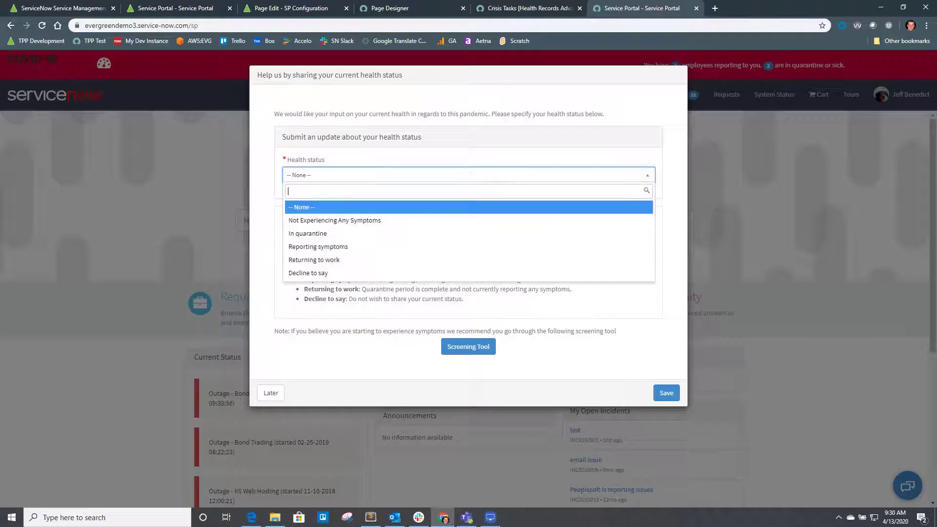
Set the health status to In quarantine in the Demo3 Service Portal and save it.
key("Down")
key("Down")
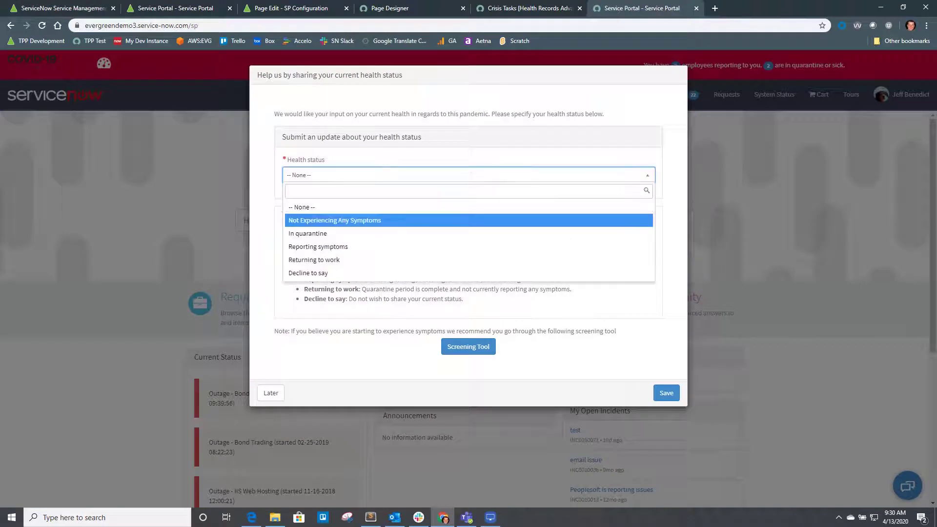
key("Return")
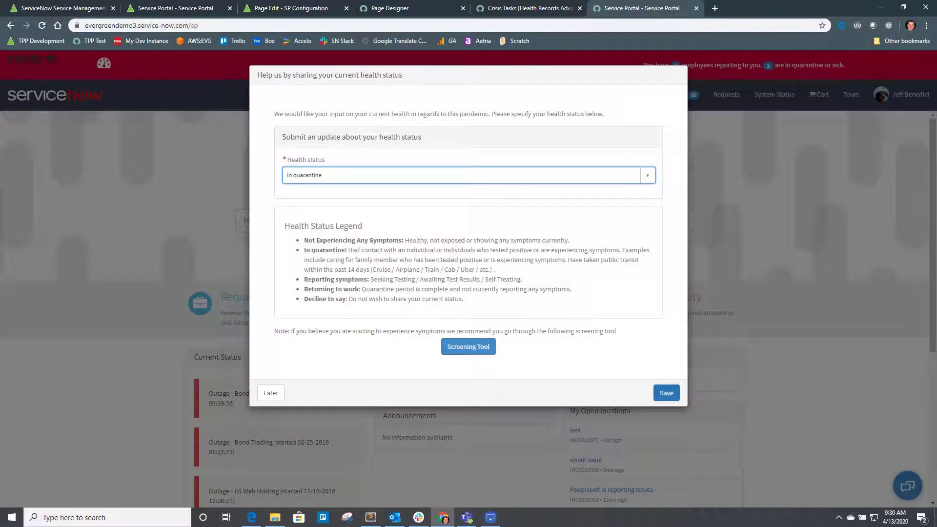
left_click(666, 393)
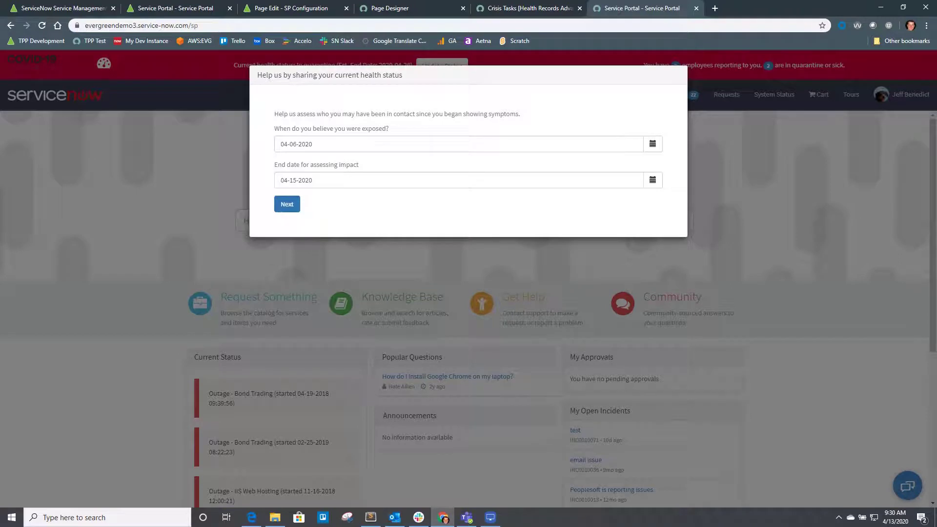
Complete the exposure assessment for 04-06-2020 to 04-15-2020, marking ITSM Weekly Standup and Emergency App Companion Development Check-in as in person.
left_click(287, 204)
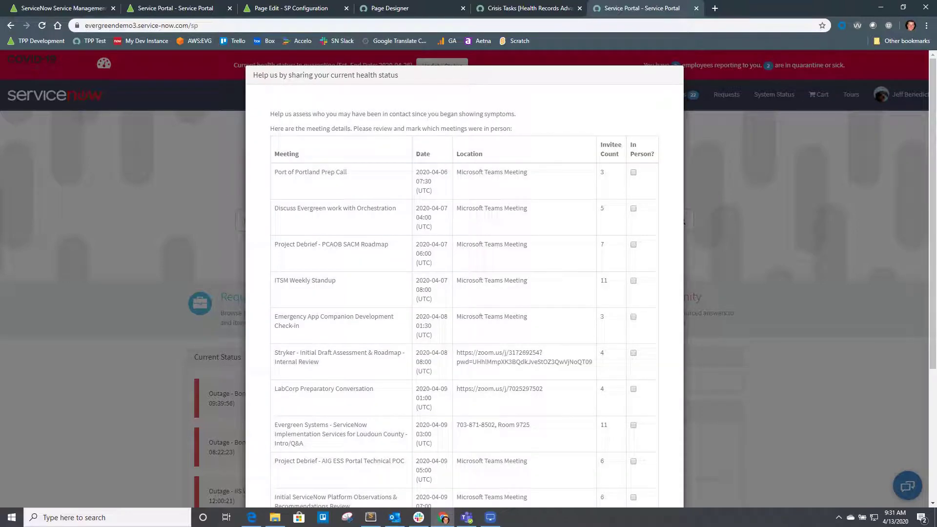
scroll(465, 279, "down", 2)
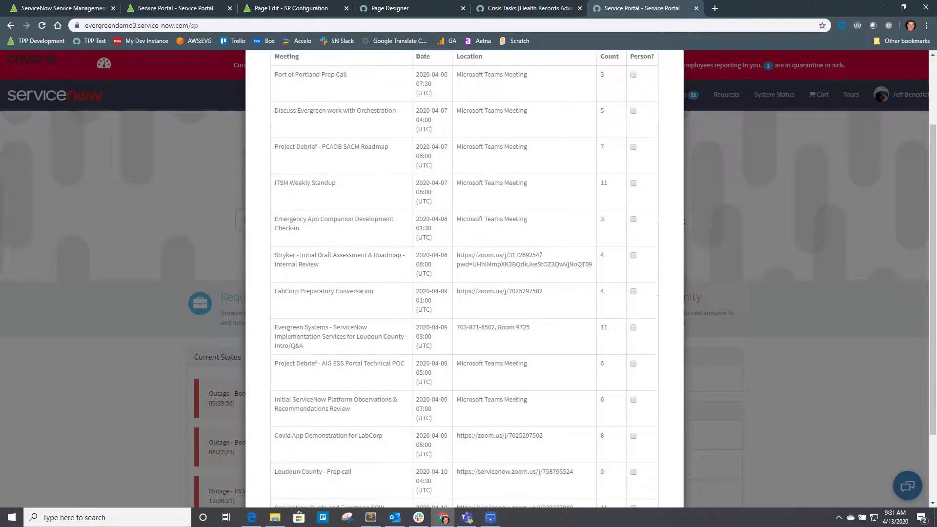
scroll(465, 278, "down", 2)
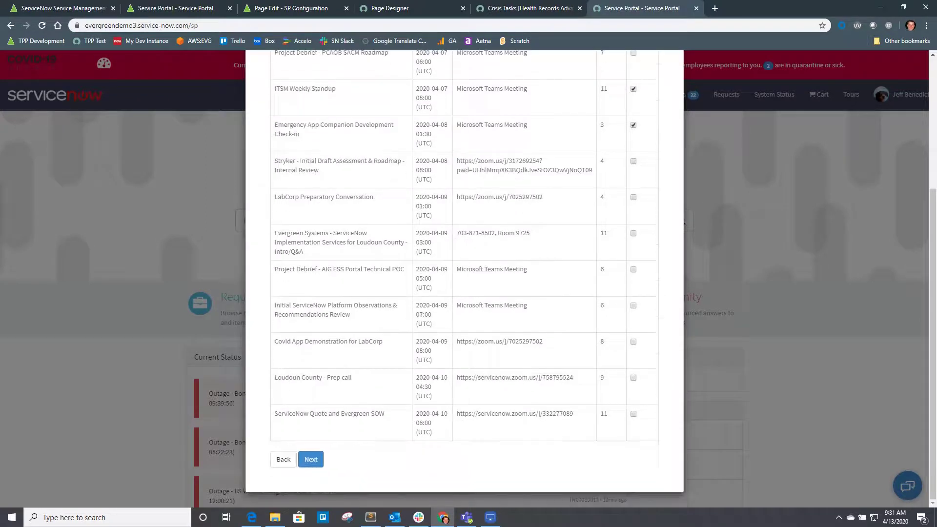
left_click(311, 459)
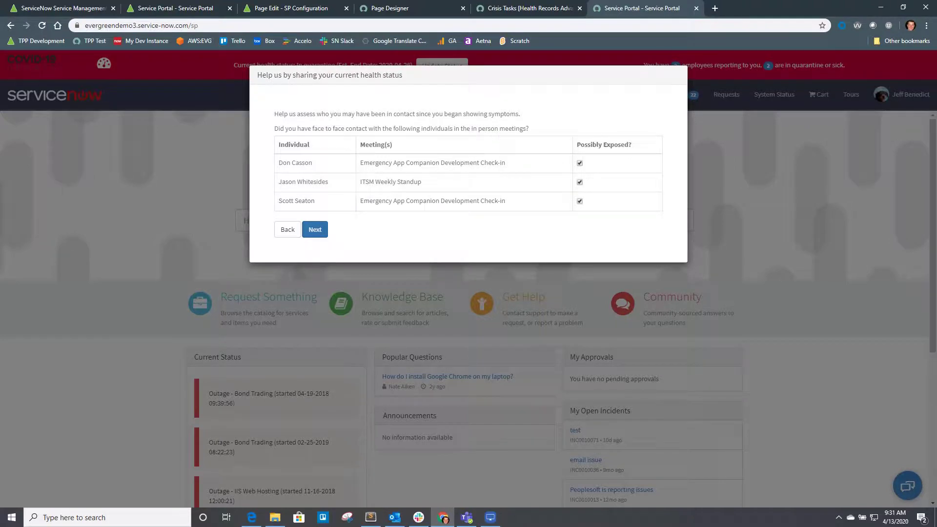
left_click(314, 229)
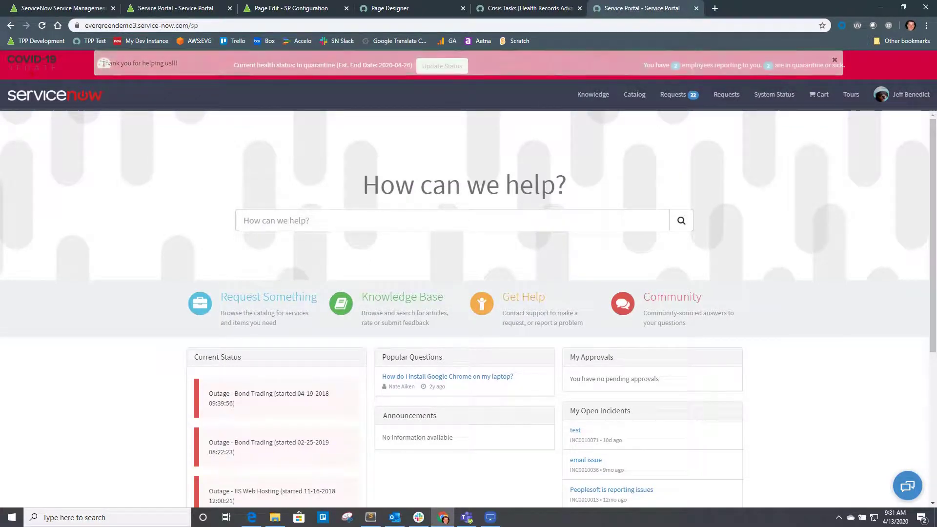
Open the Service Portal's support chat and show all virtual agent topics.
left_click(907, 486)
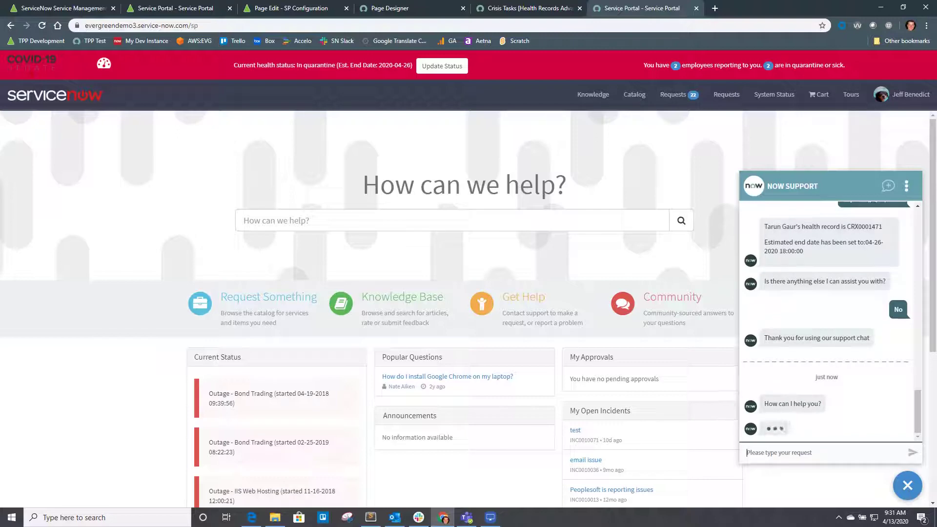
left_click(830, 426)
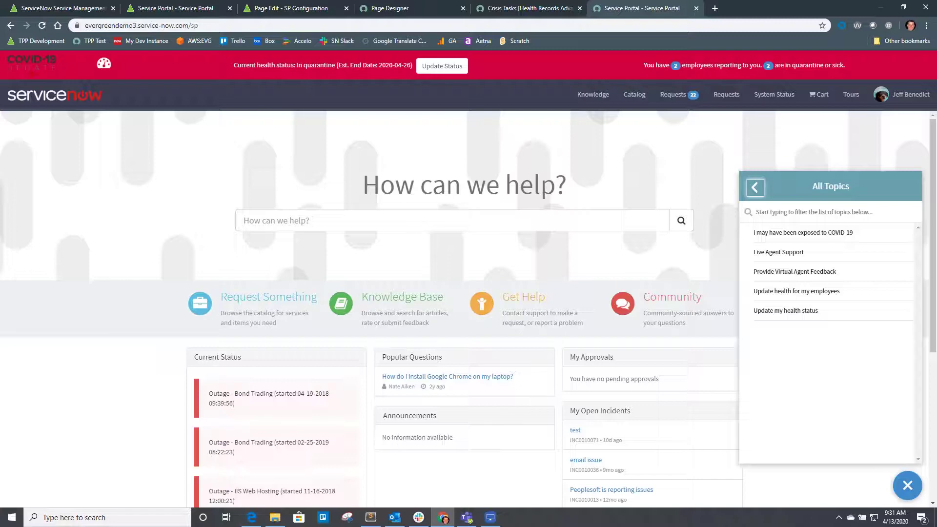
In the test instance, filter the navigator for app com, open the EAC Support page, and start a support request of type Question.
left_click(88, 7)
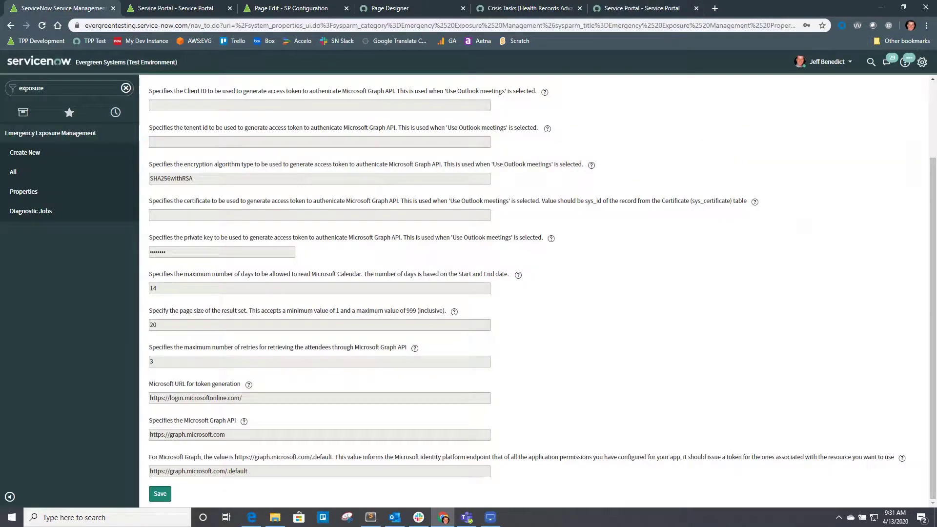
left_click(32, 88)
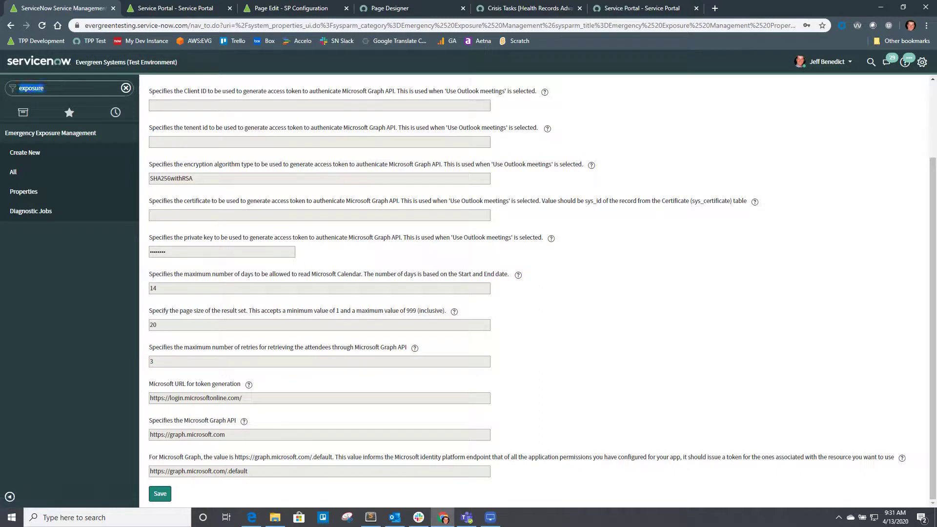
type("app com")
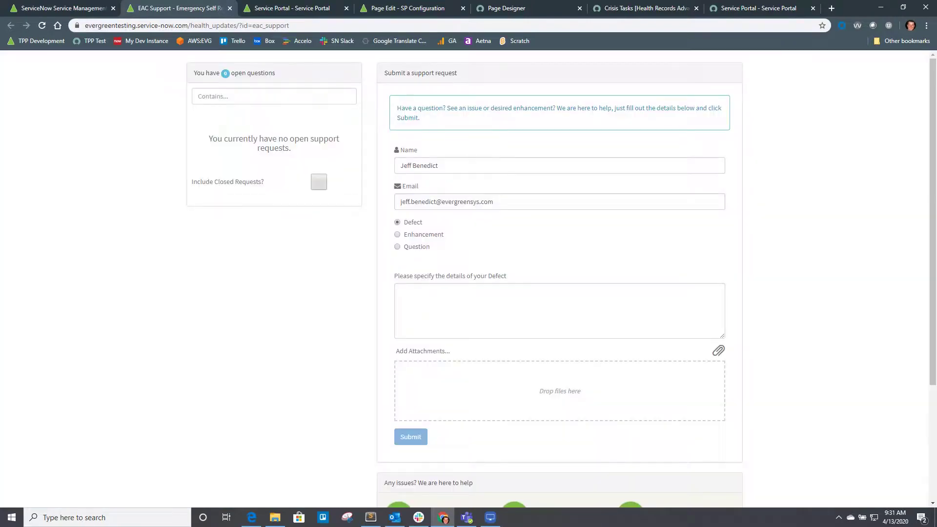
left_click(398, 247)
left_click(402, 292)
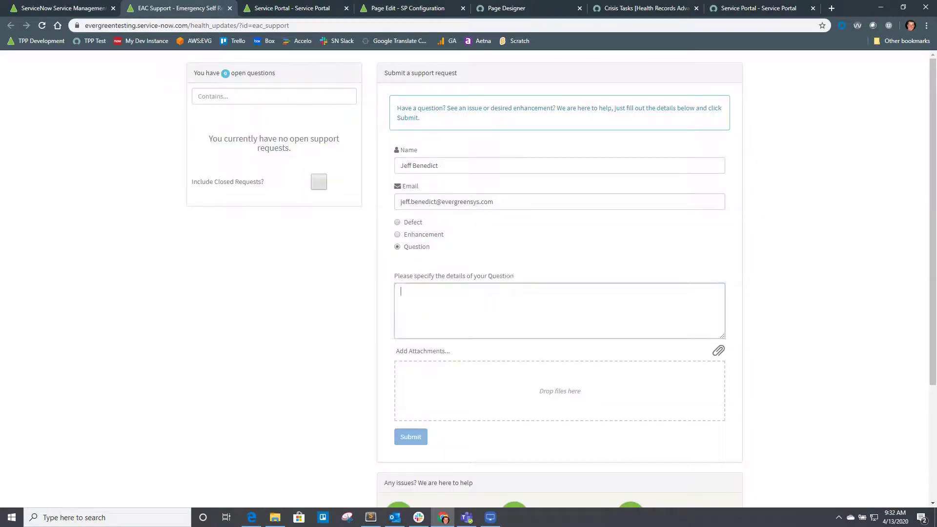